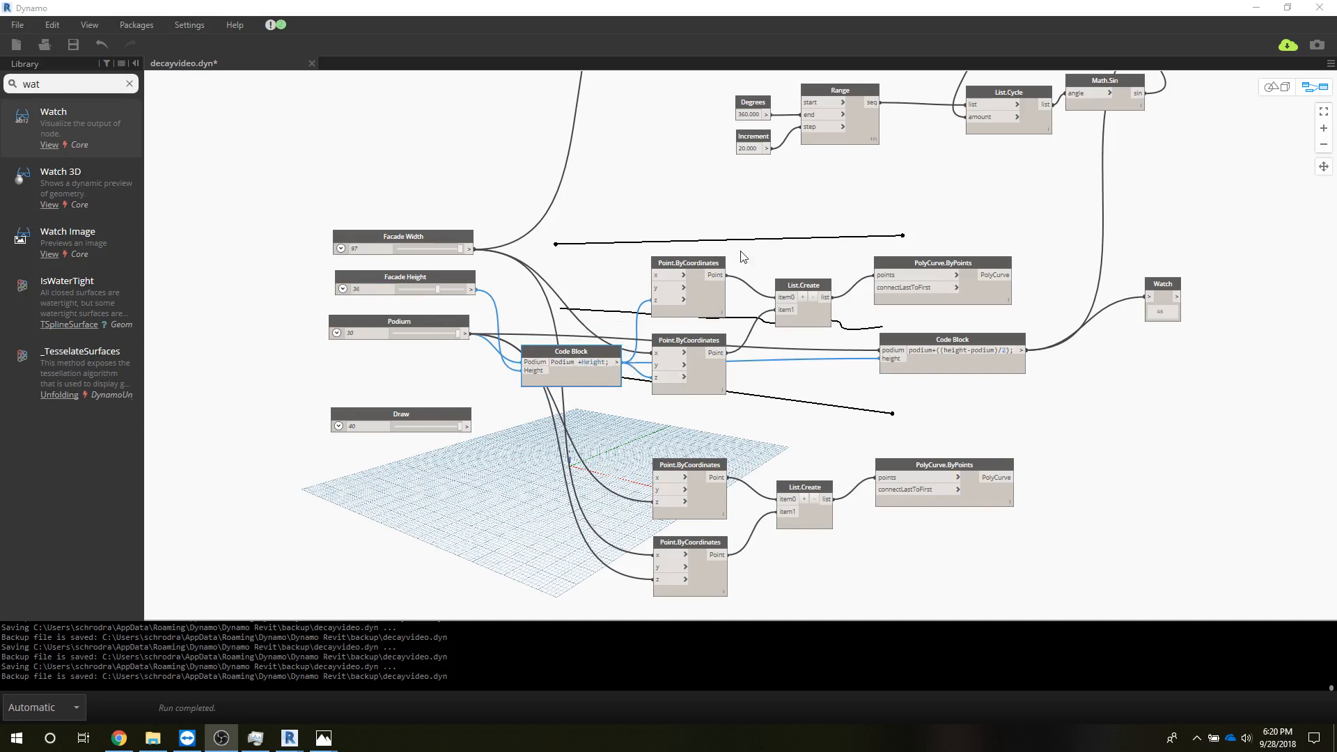
Nudge the podium+((height-podium)/2) code block and set the Facade Height slider to 35.
mouse_move(984, 346)
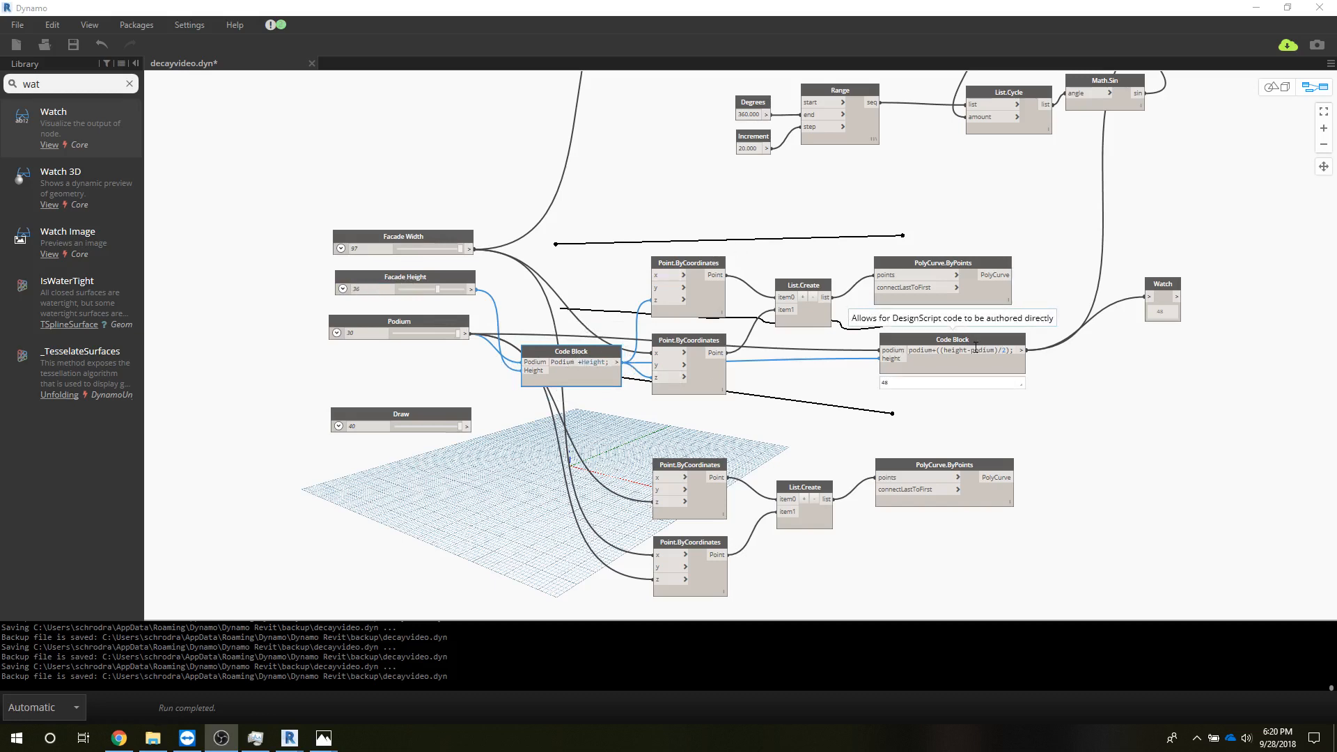
mouse_move(589, 371)
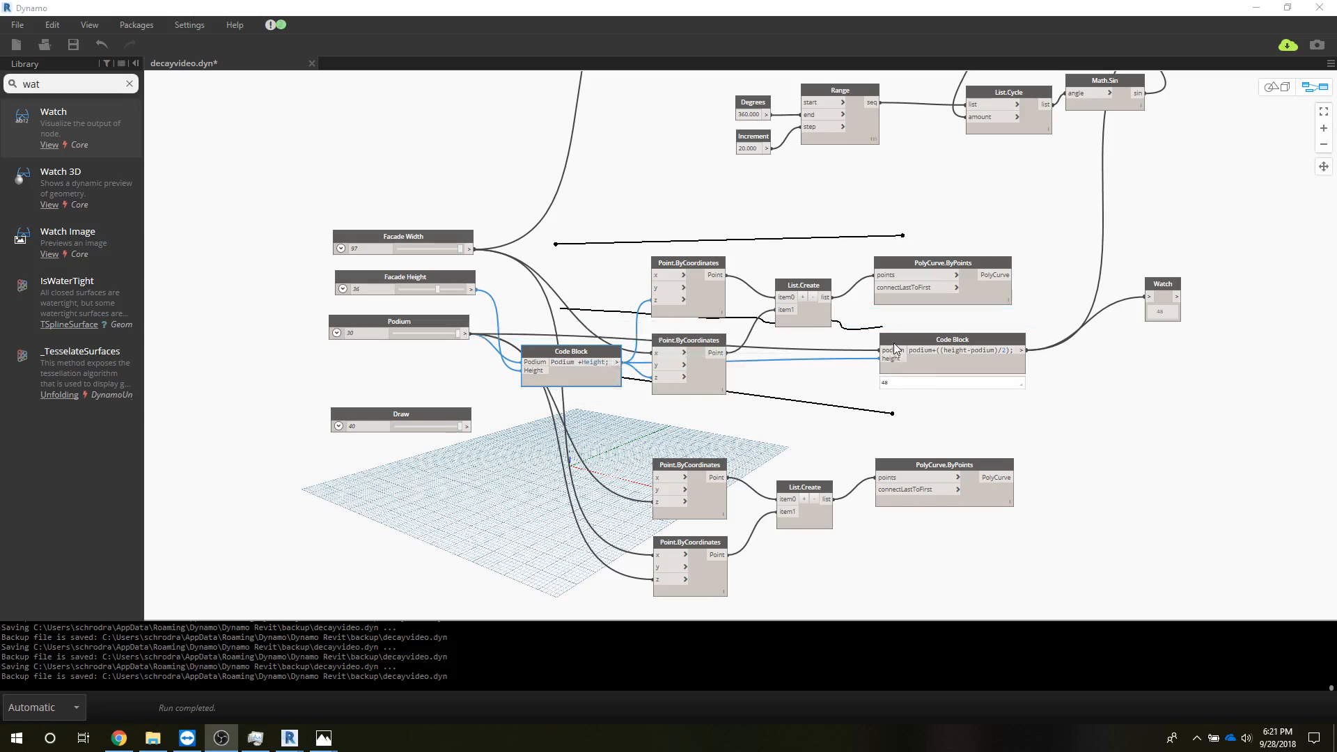
drag(892, 342, 897, 353)
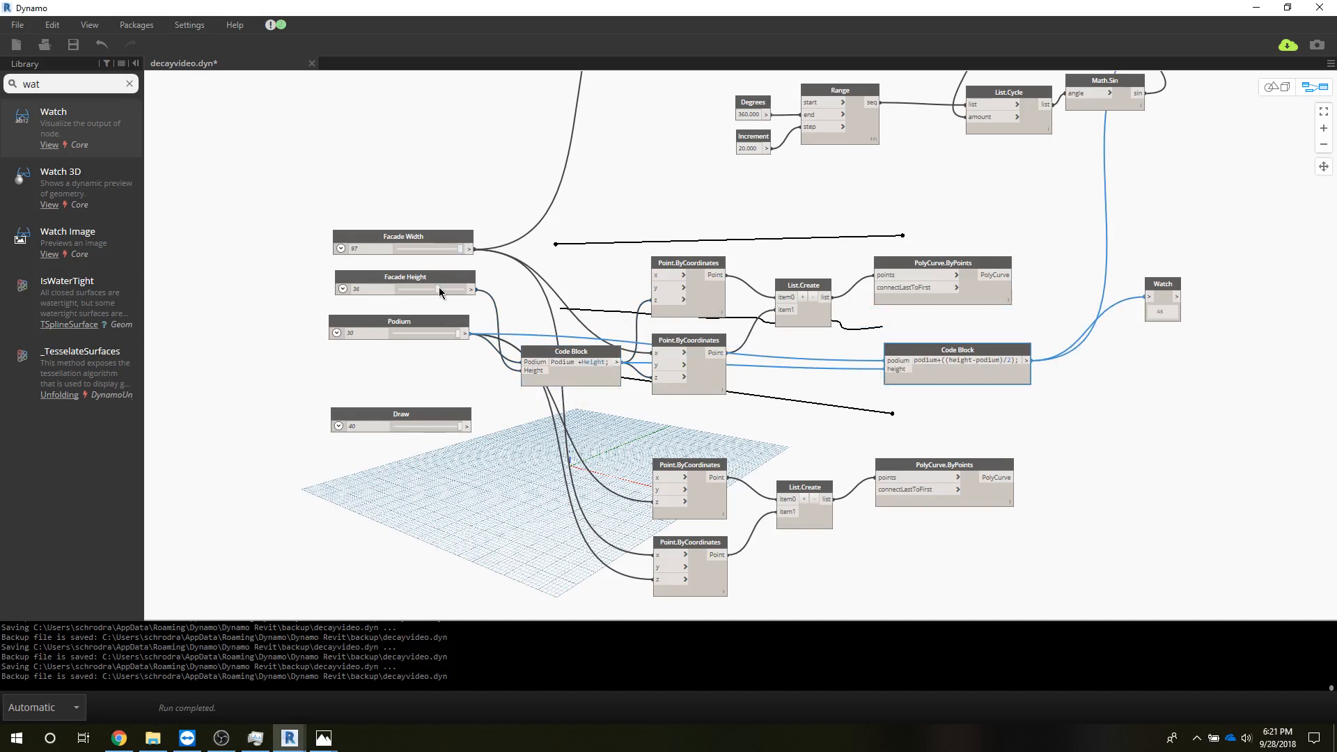
drag(439, 287, 465, 331)
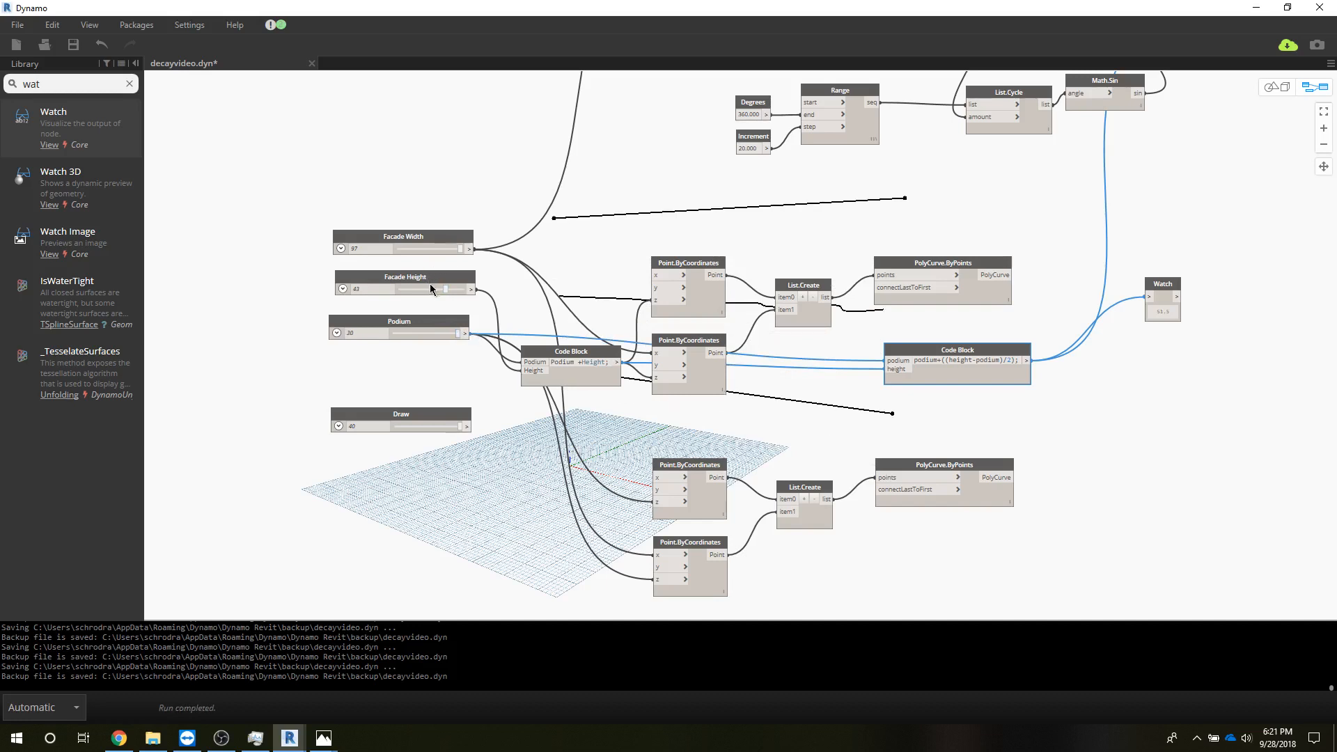
drag(443, 287, 434, 289)
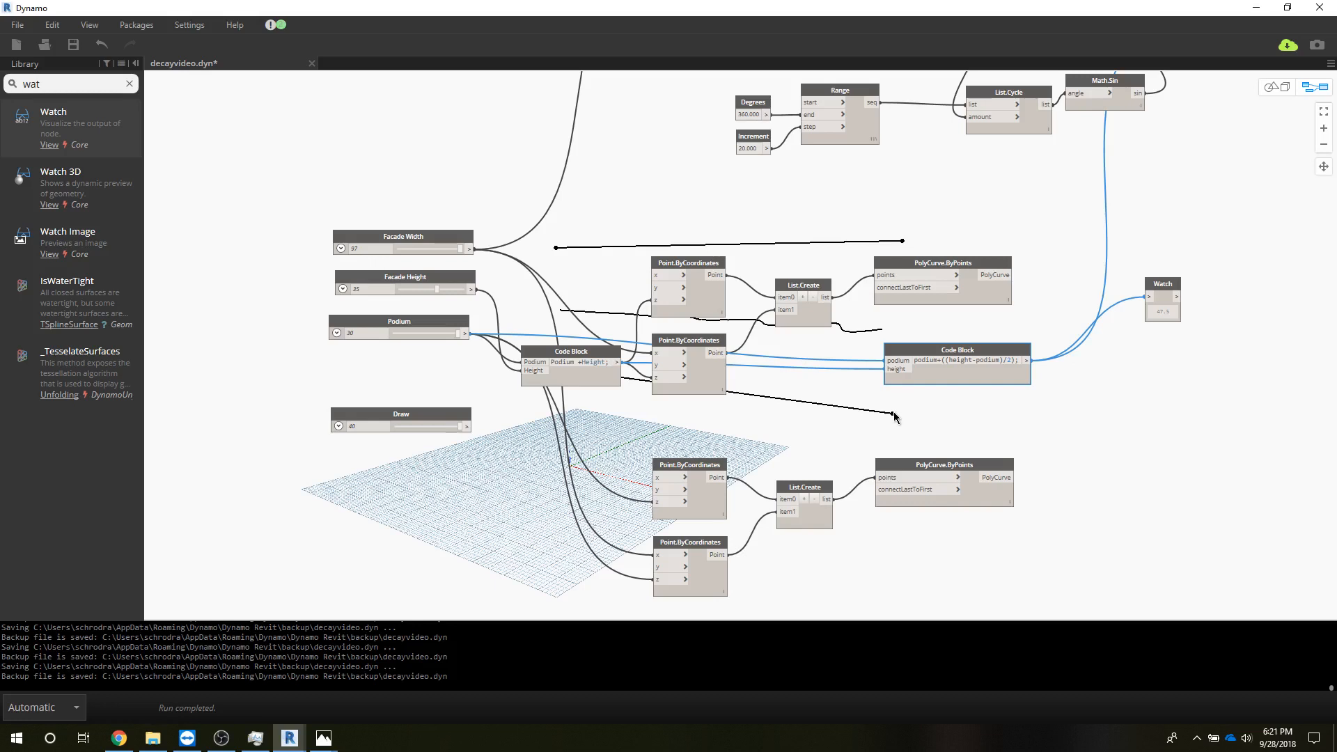
Search the library for "surface" and place a Surface.ByLoft (crossSections) node in empty space beyond the Watch node.
middle_drag(1078, 426, 661, 463)
right_click(661, 463)
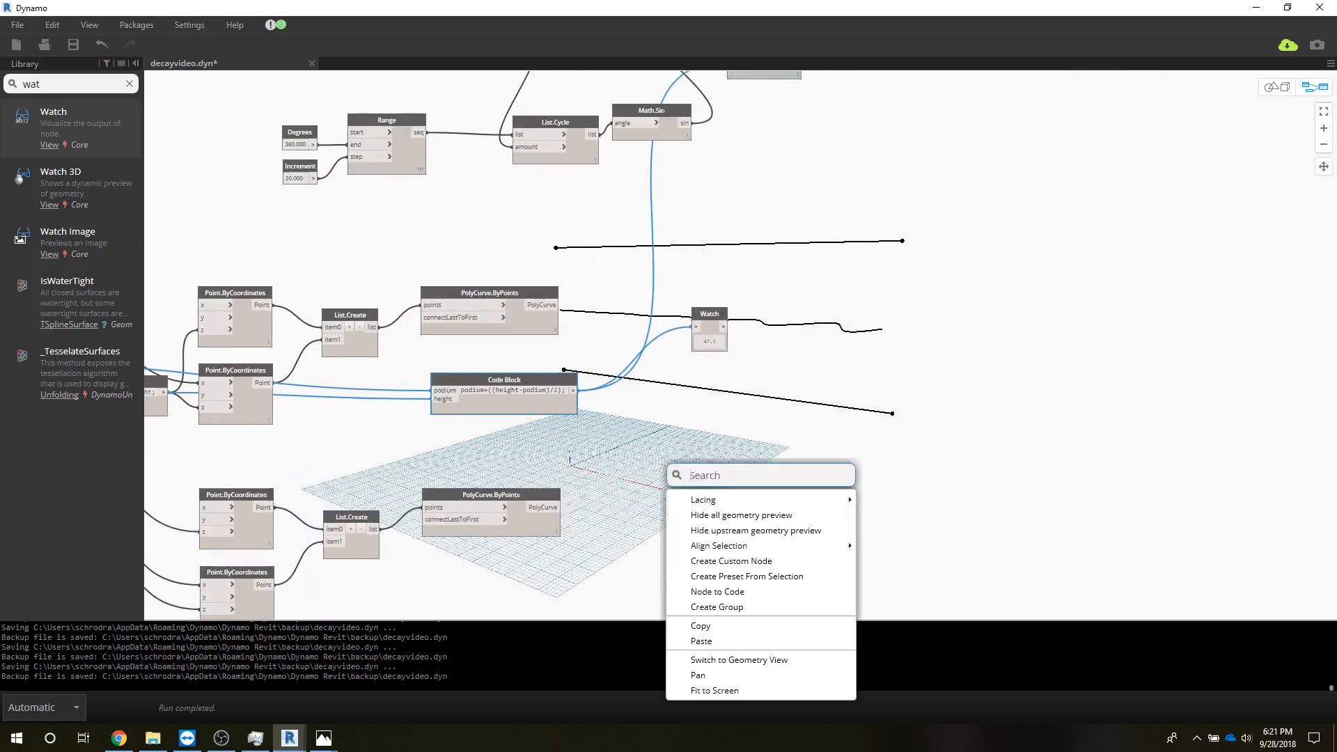
key(alt+Tab)
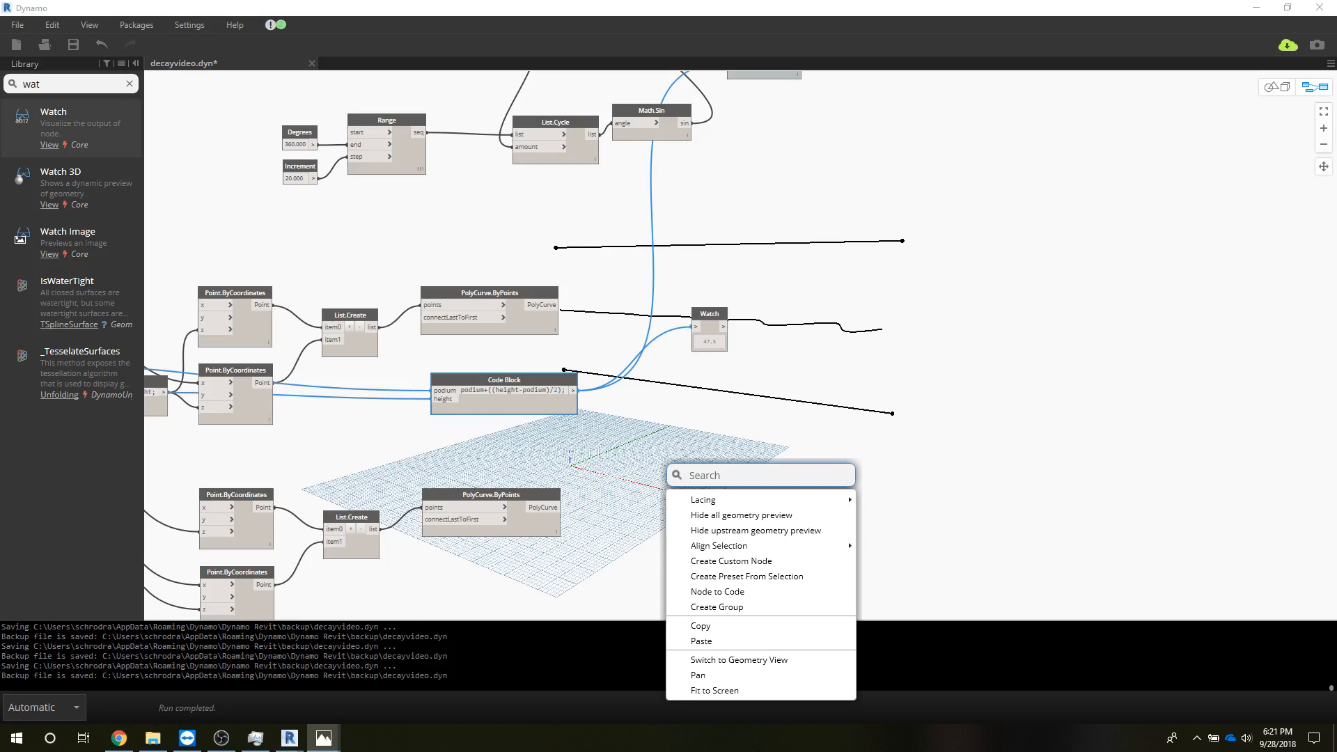
drag(43, 84, 1, 70)
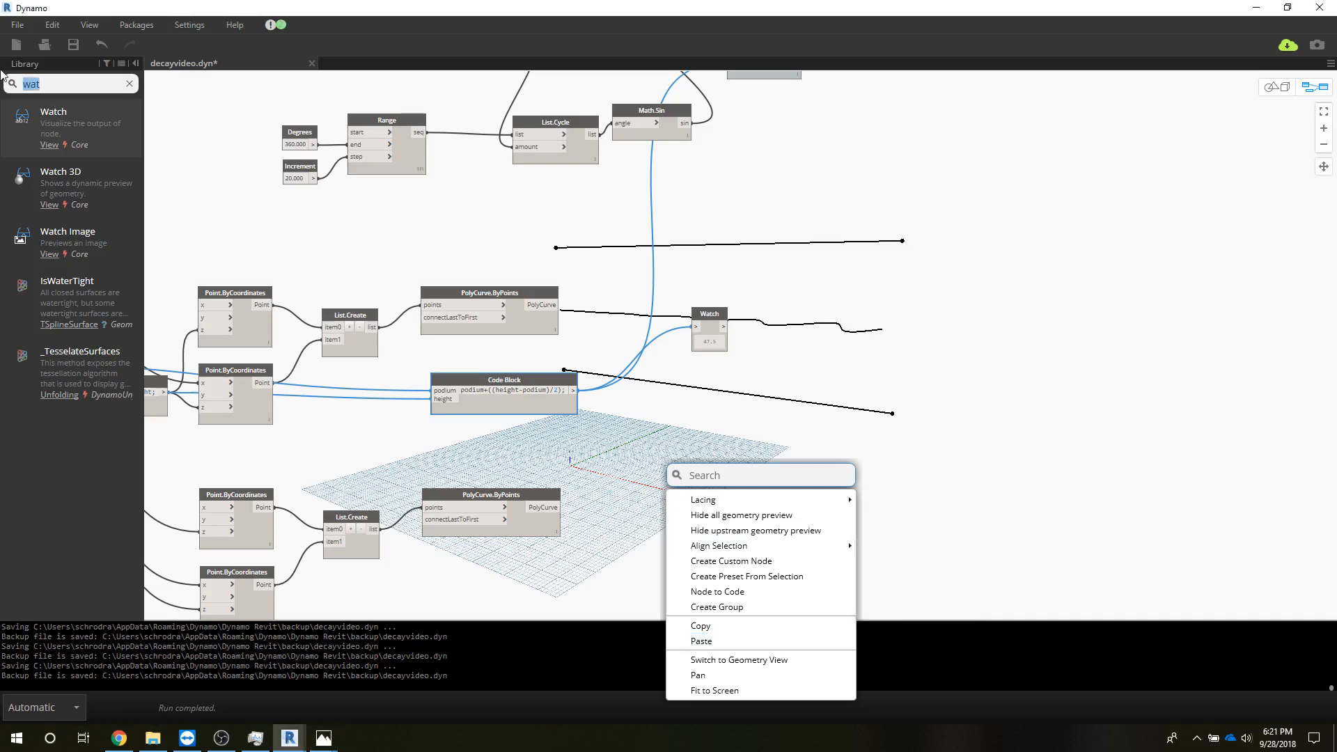
text(surf)
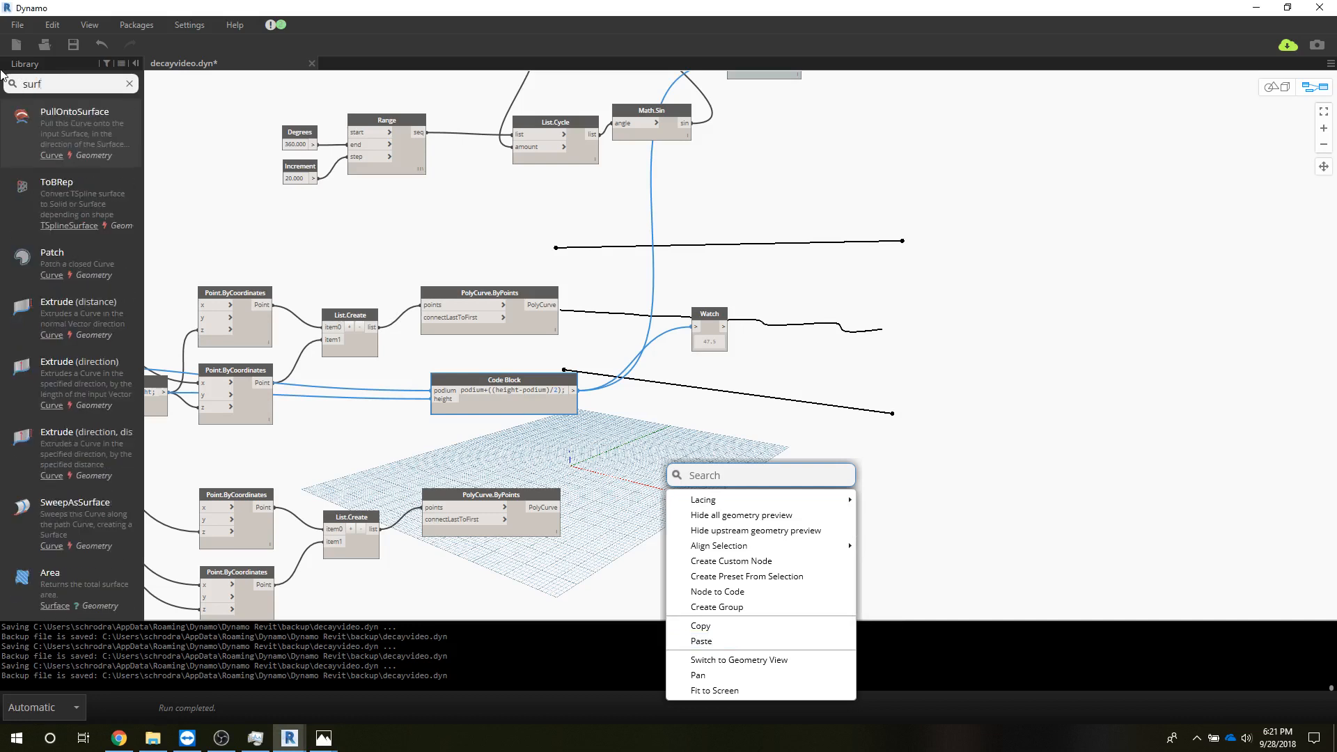
text(ace)
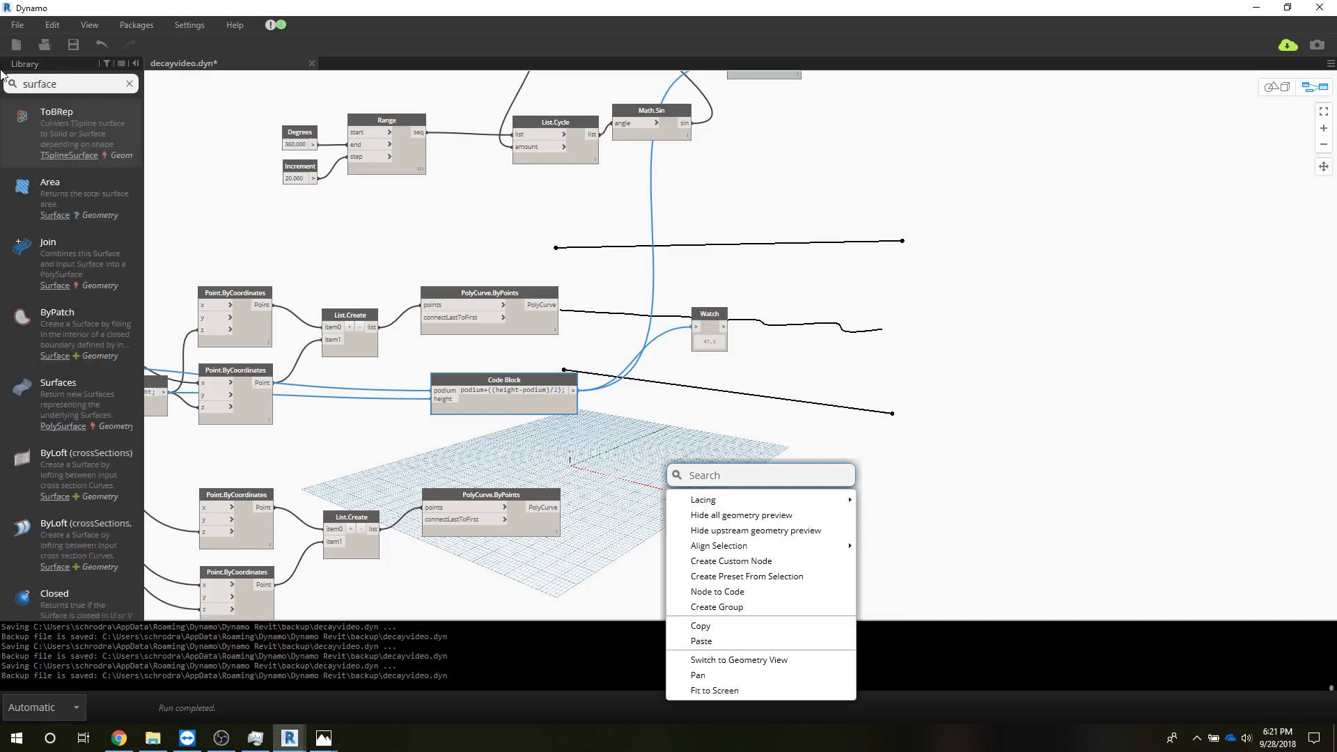
click(56, 471)
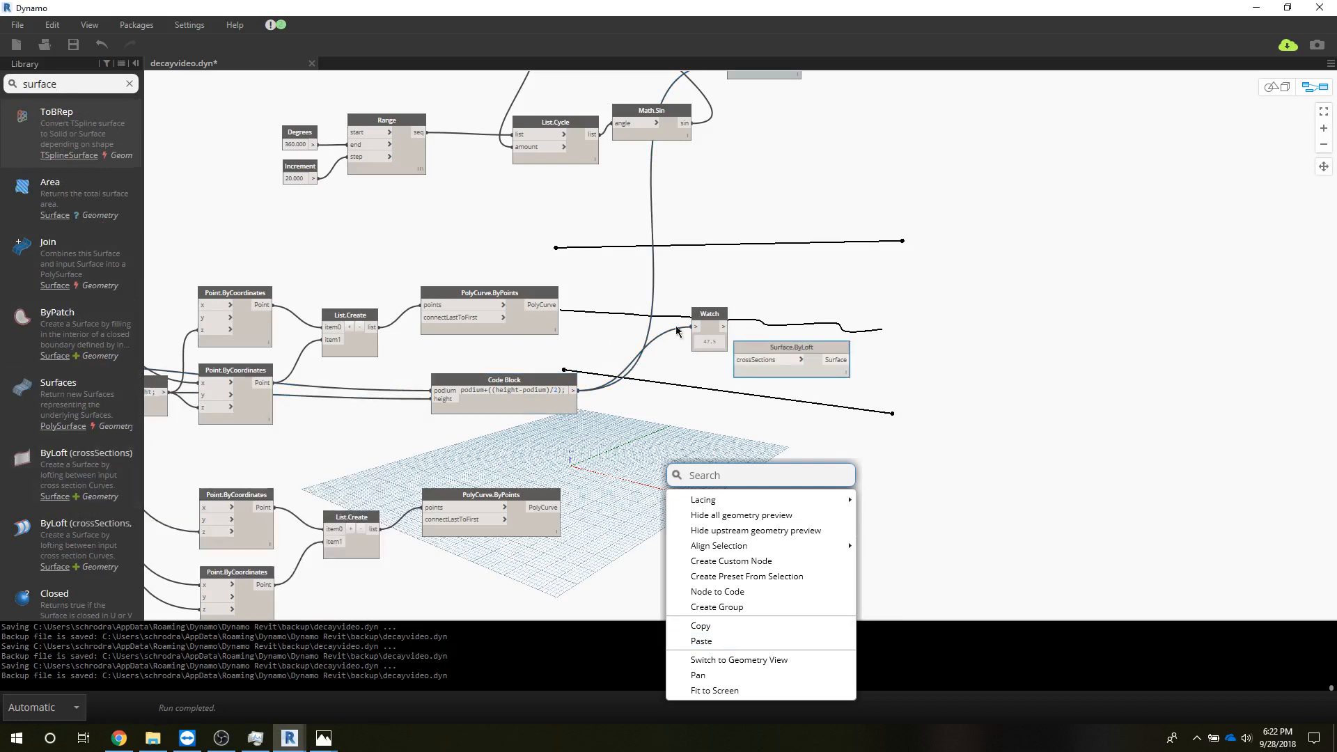
drag(753, 346, 991, 317)
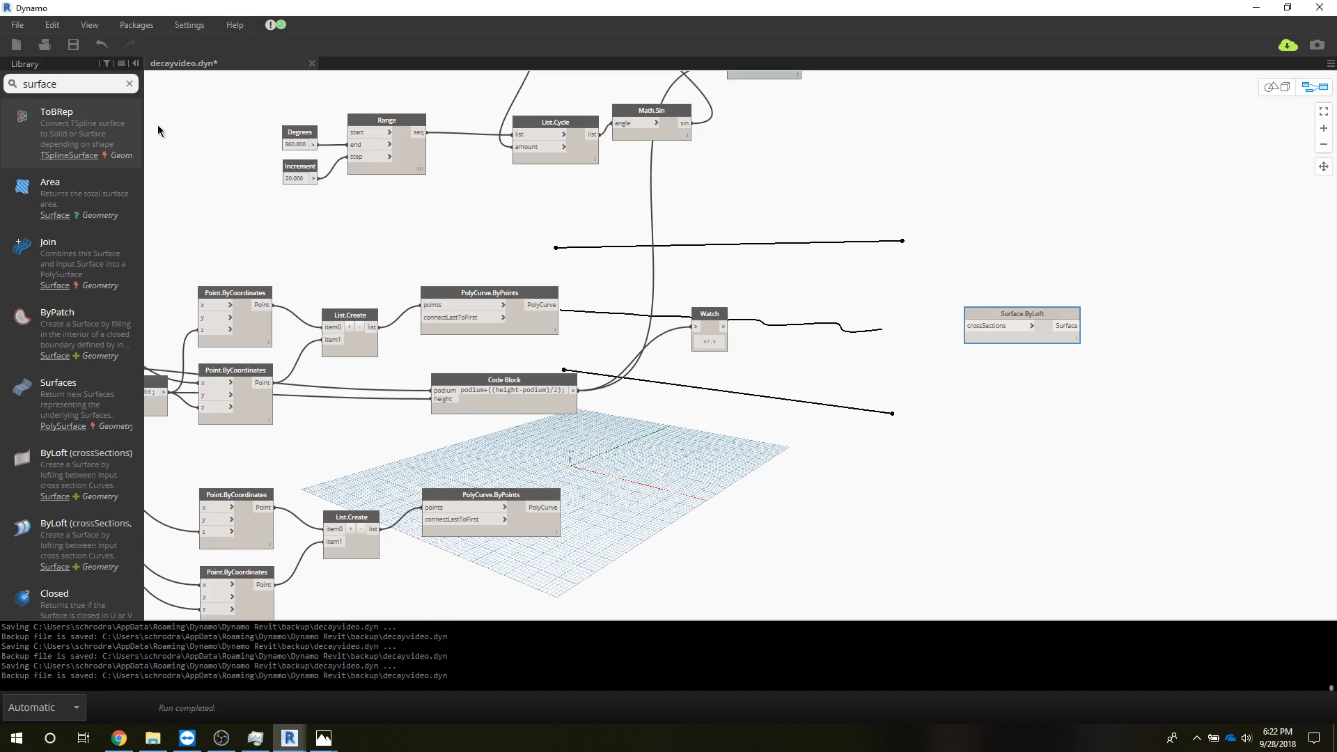
Add a List.Create node with three item inputs and place it between the Watch and Surface.ByLoft nodes.
drag(66, 78, 2, 75)
text(list)
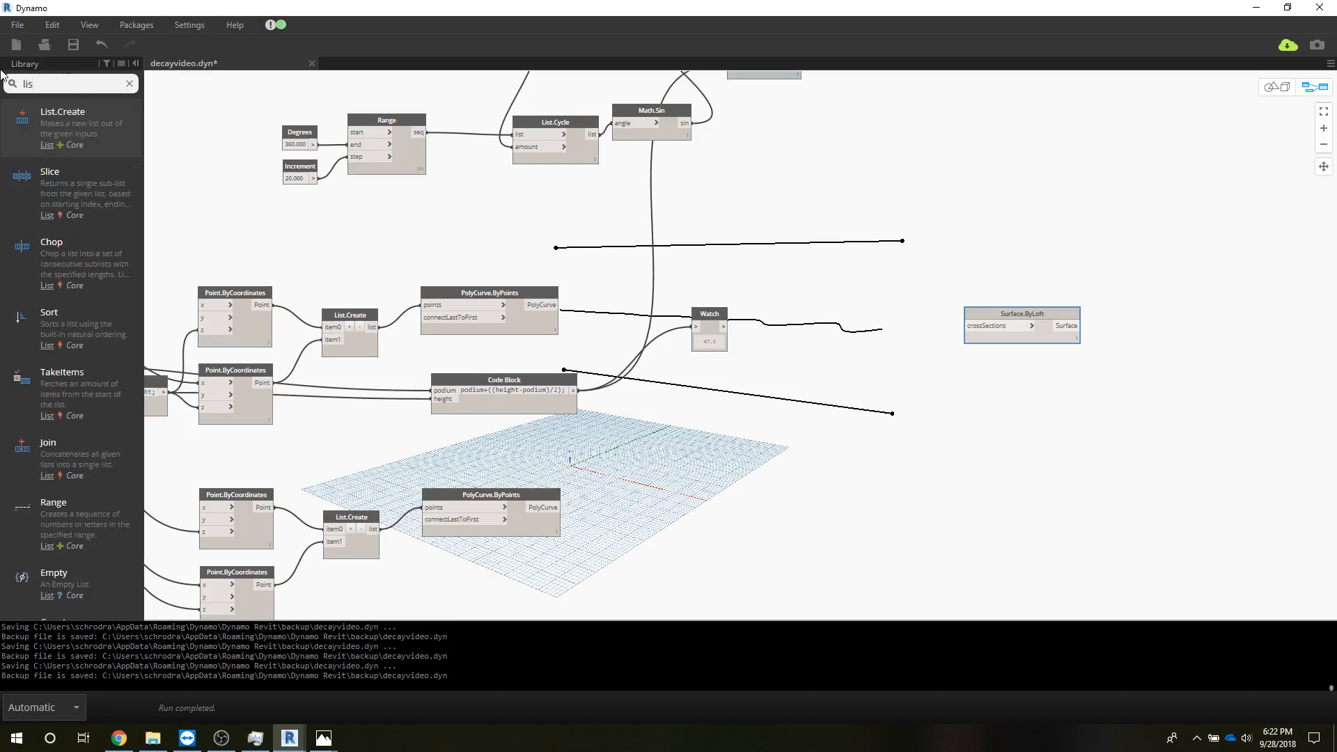
click(52, 132)
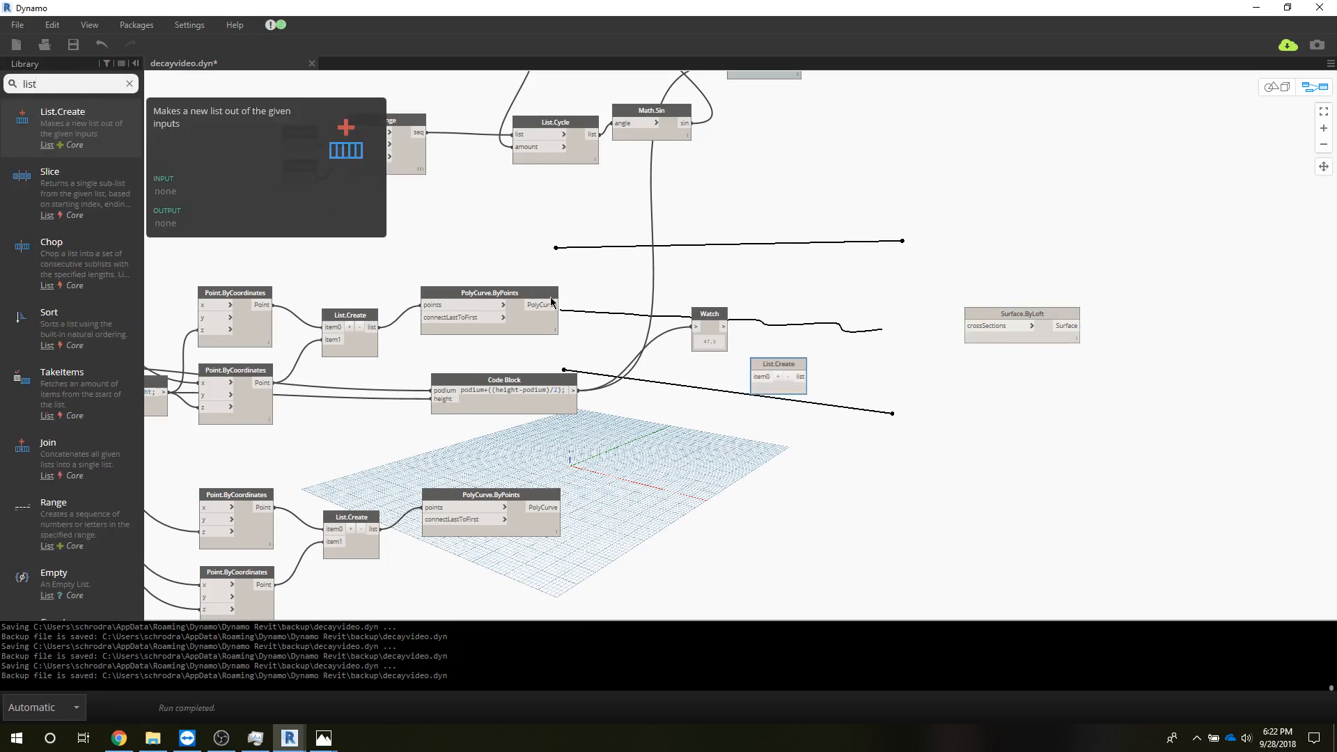
click(778, 376)
click(778, 377)
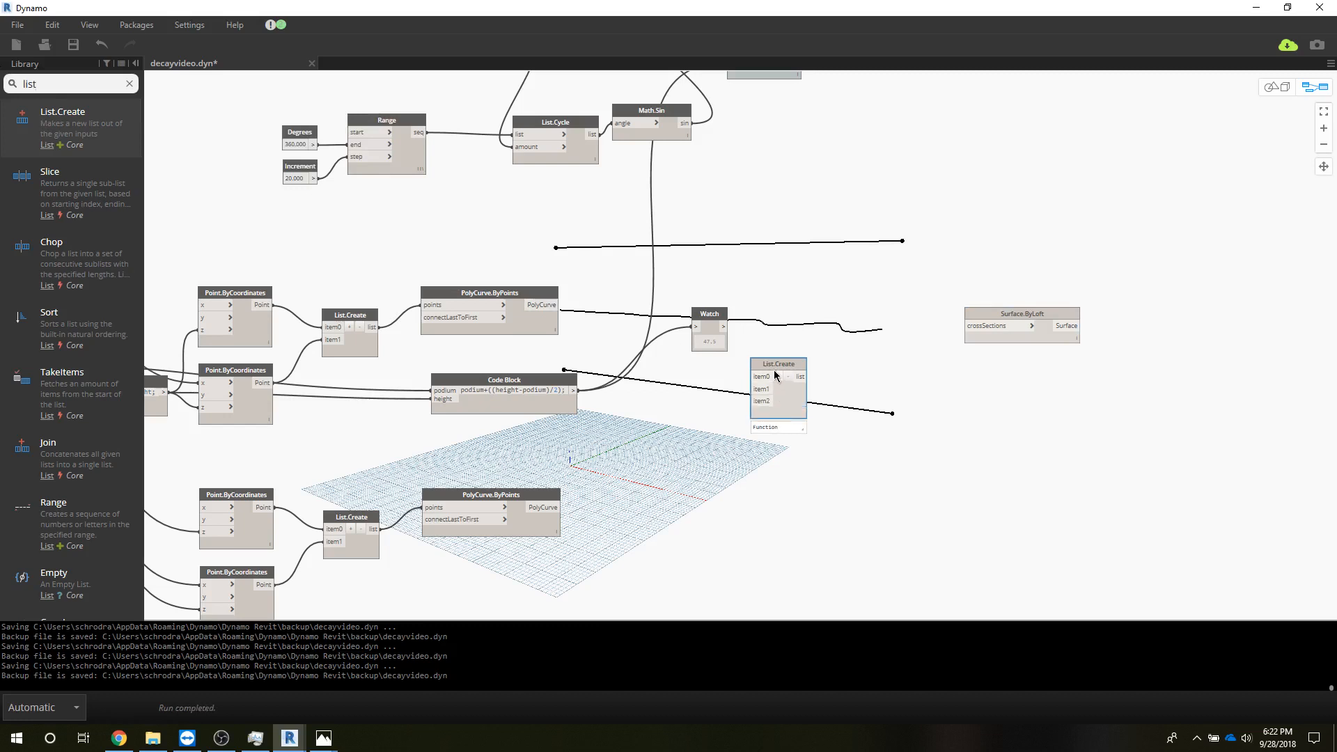
drag(778, 363, 844, 304)
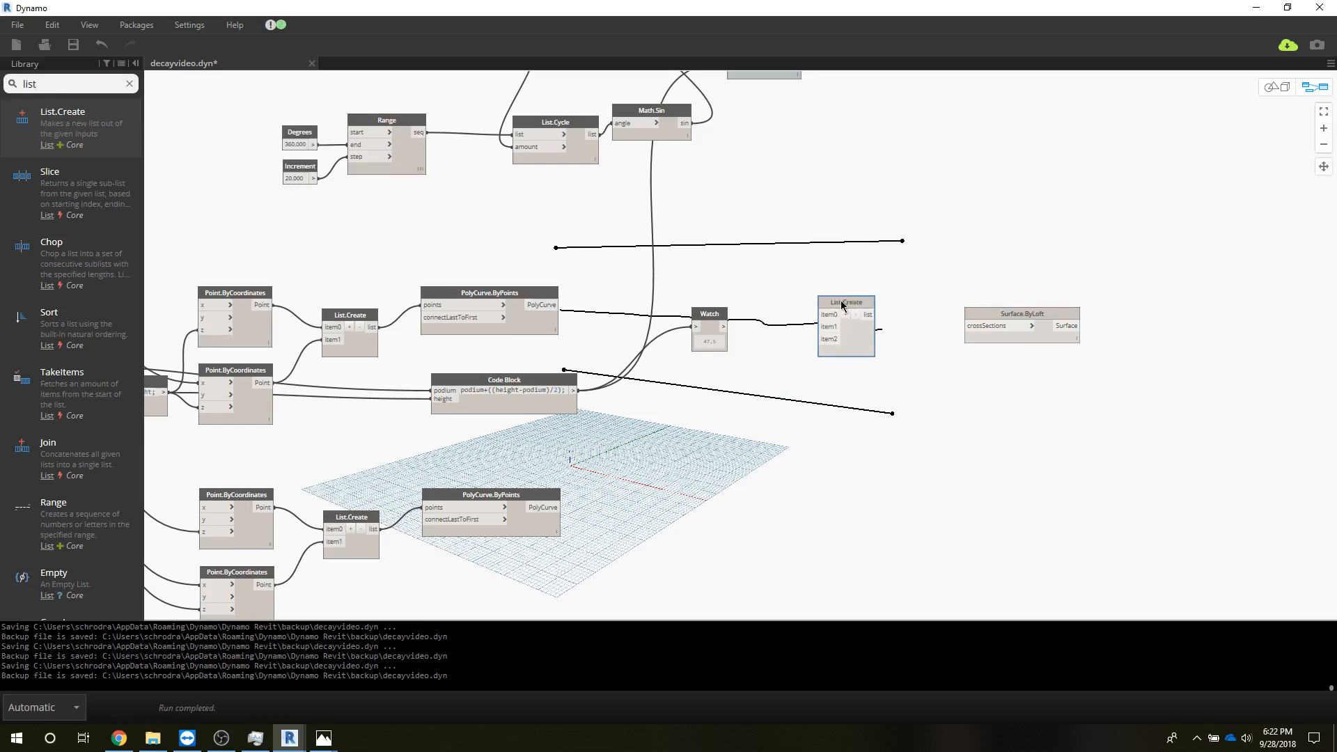
Connect the lower PolyCurve.ByPoints output to item2 and the upper PolyCurve.ByPoints output to item0 of the new List.Create node.
click(561, 507)
click(829, 343)
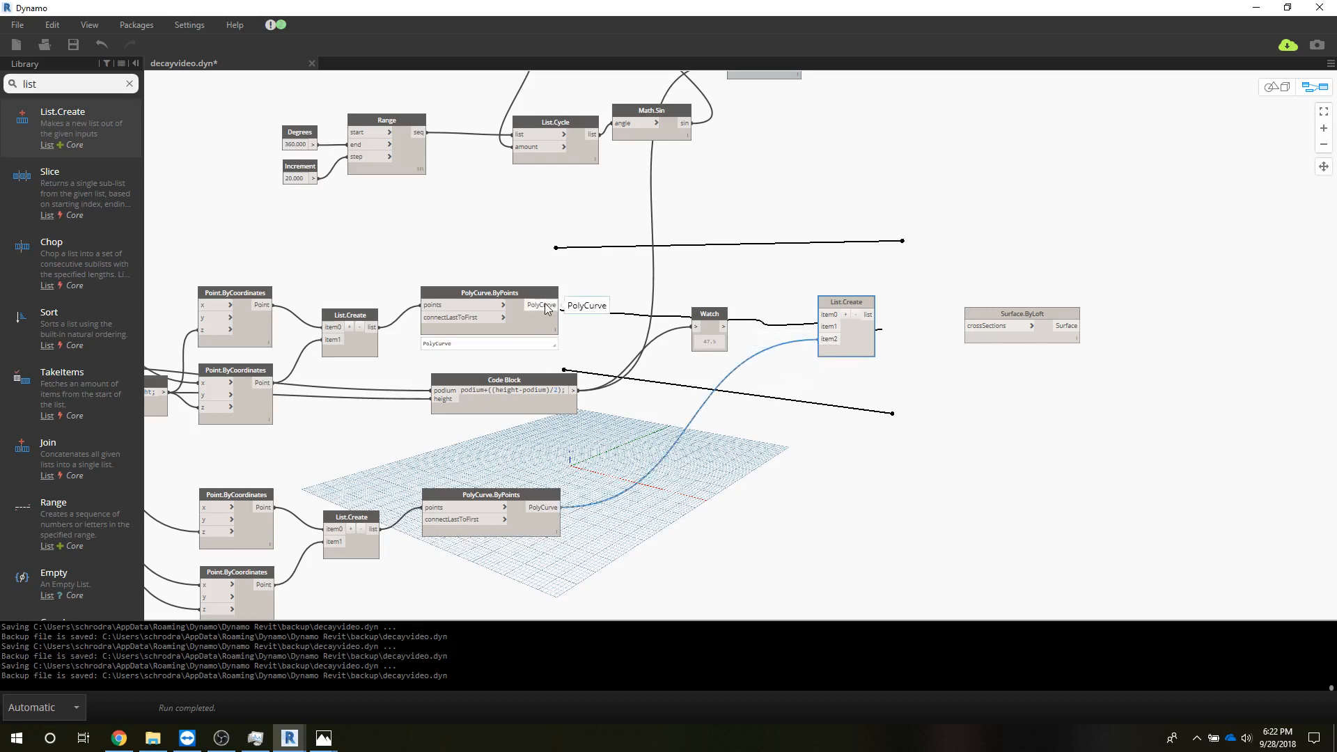
click(548, 307)
click(823, 315)
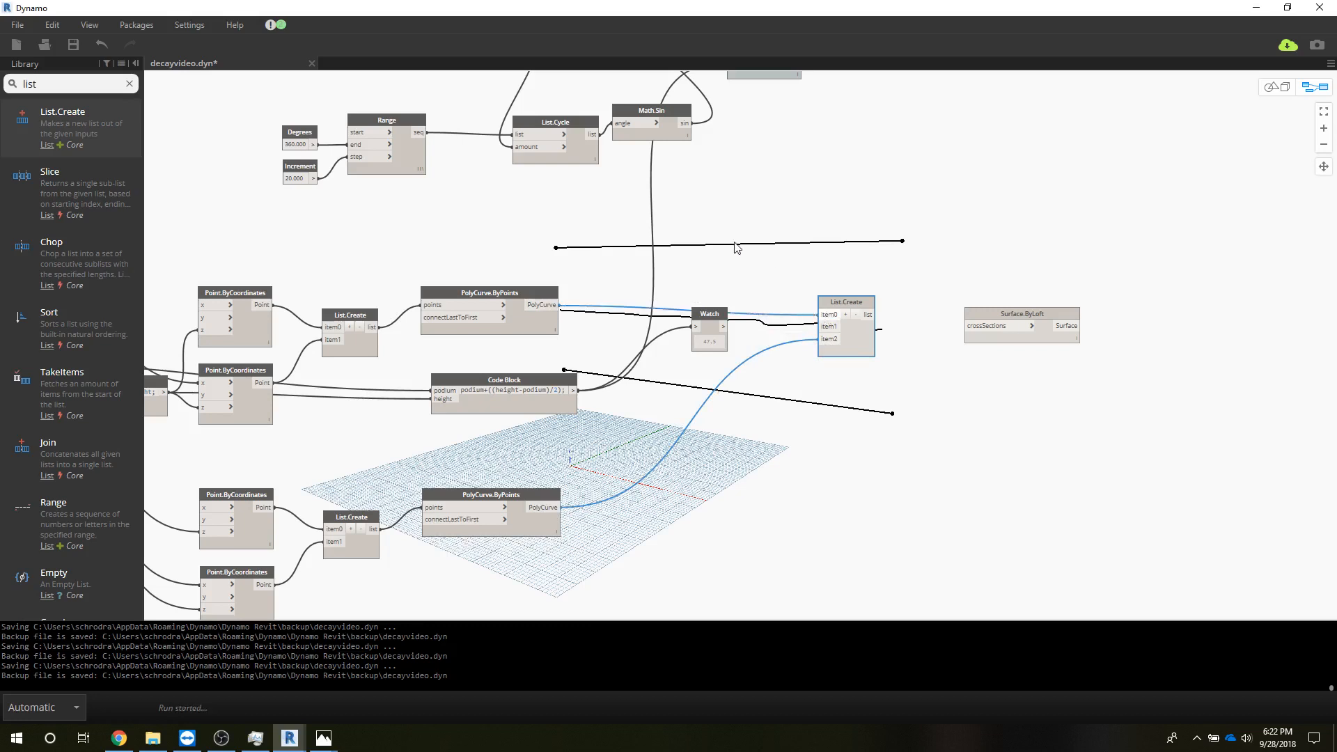
Connect the NurbsCurve.ByControlPoints output to item1 of the three-item list and feed that list into Surface.ByLoft's crossSections.
middle_drag(687, 289, 665, 420)
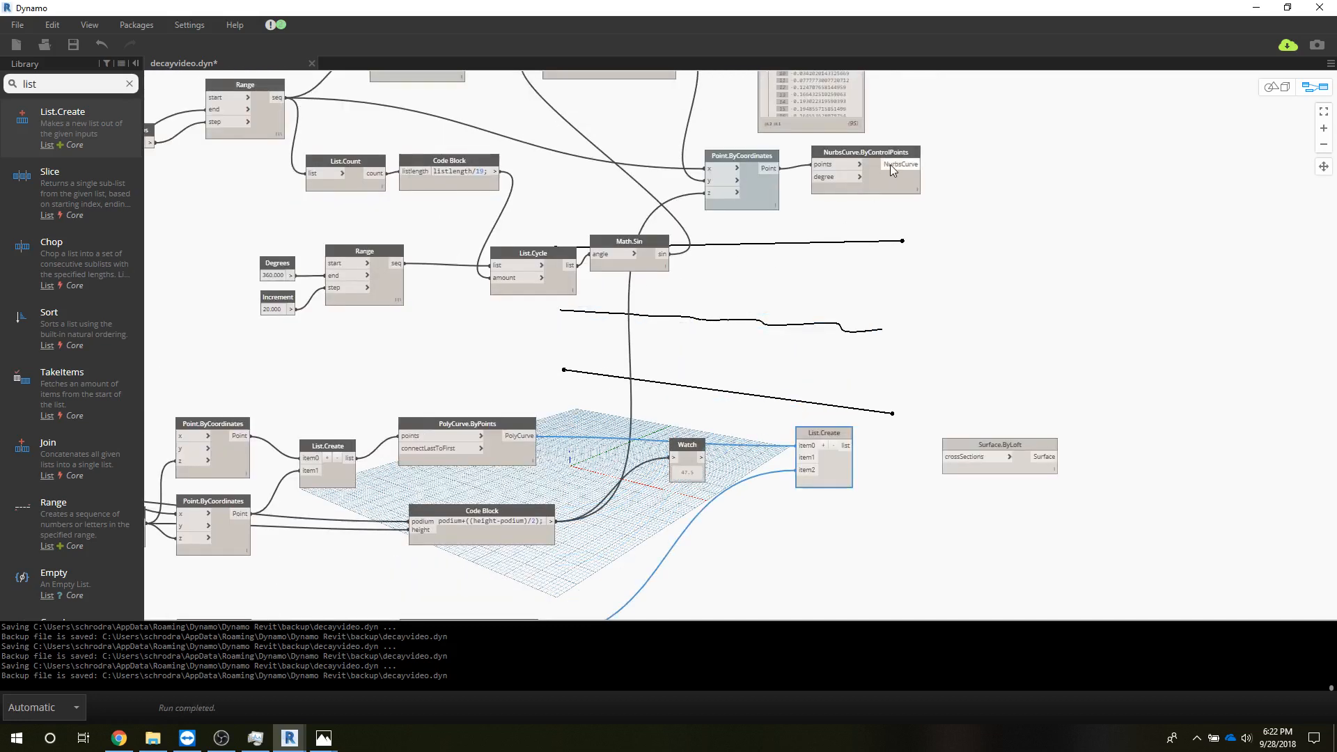
click(920, 164)
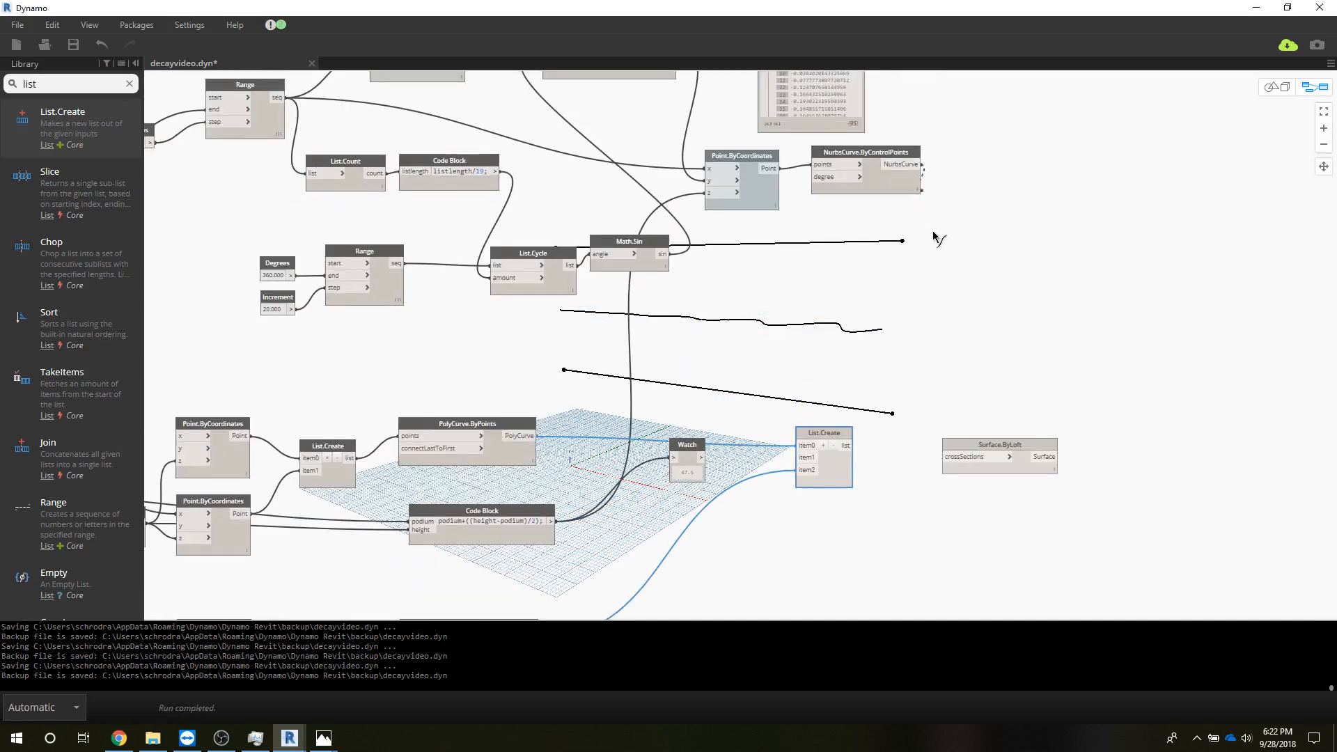
click(801, 460)
click(845, 446)
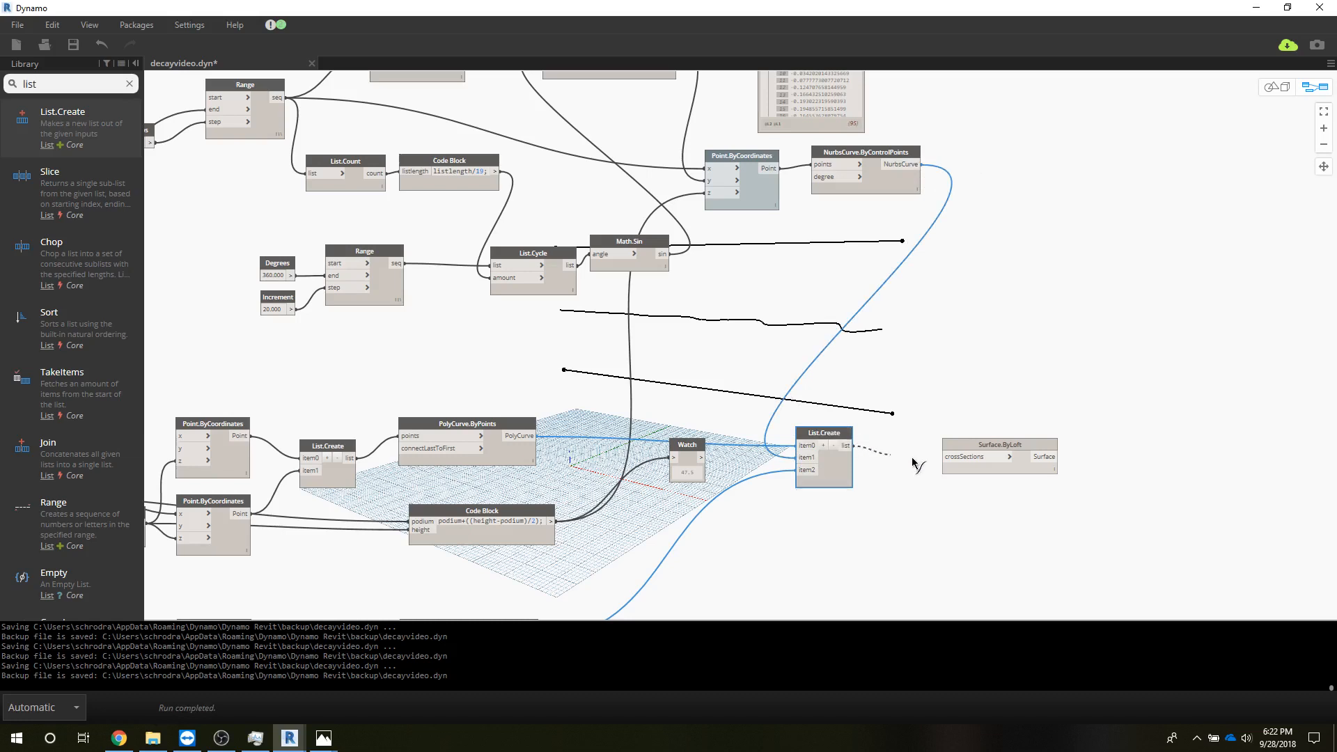
click(959, 458)
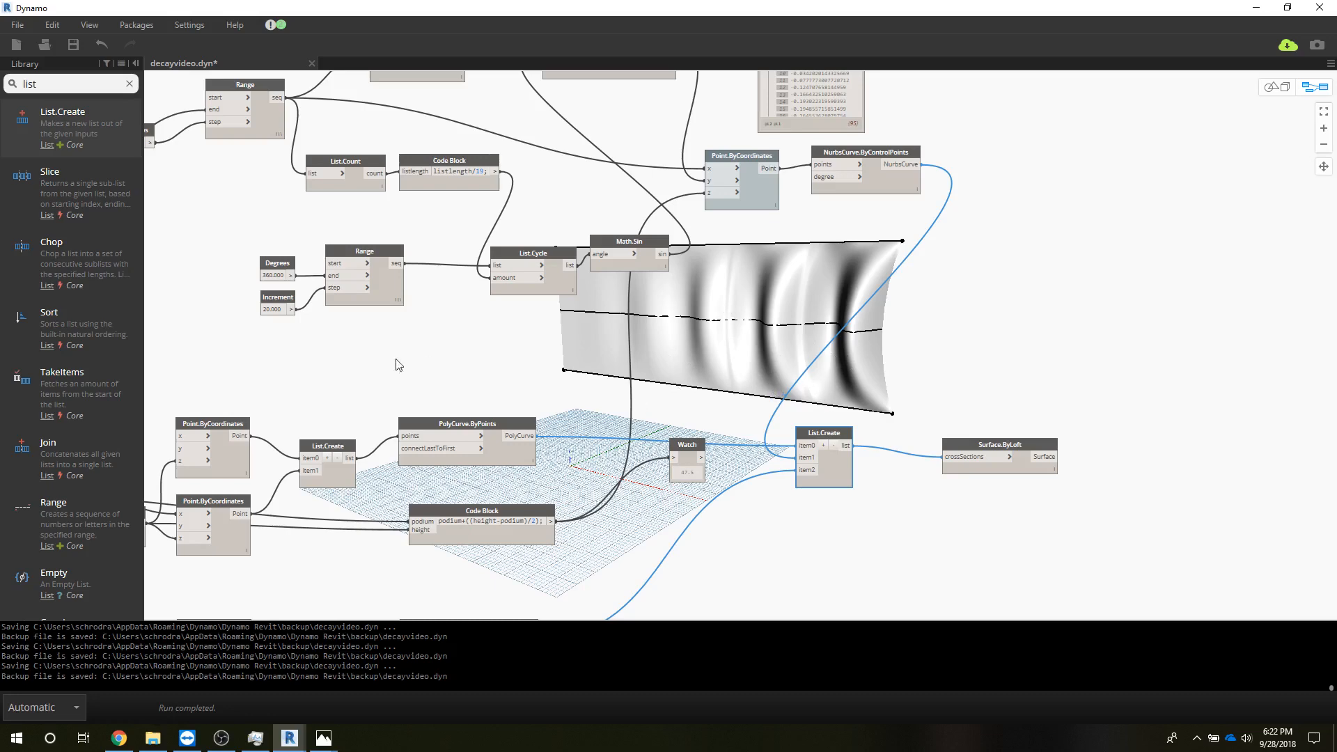
Add a Code Block node and place it just below the Podium +Height code block.
scroll(355, 386, down, 3)
scroll(483, 373, down, 3)
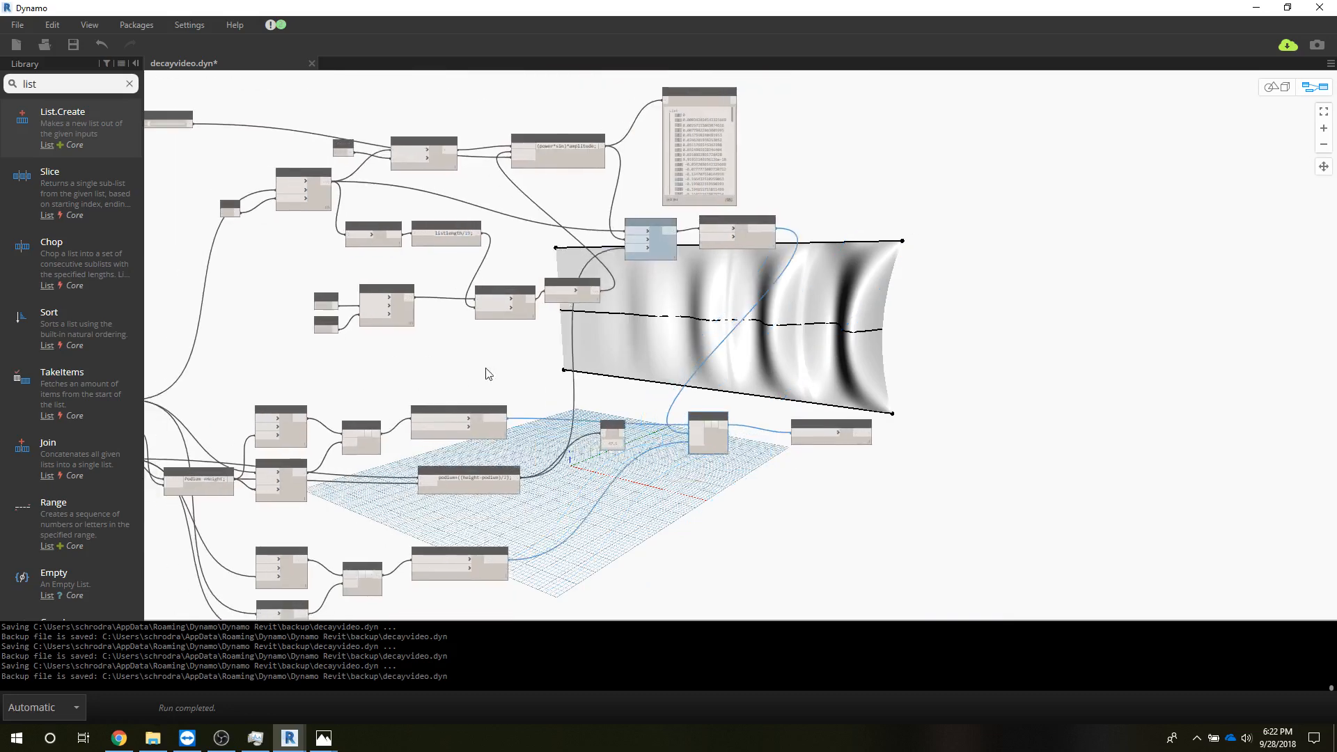
middle_drag(575, 335, 661, 332)
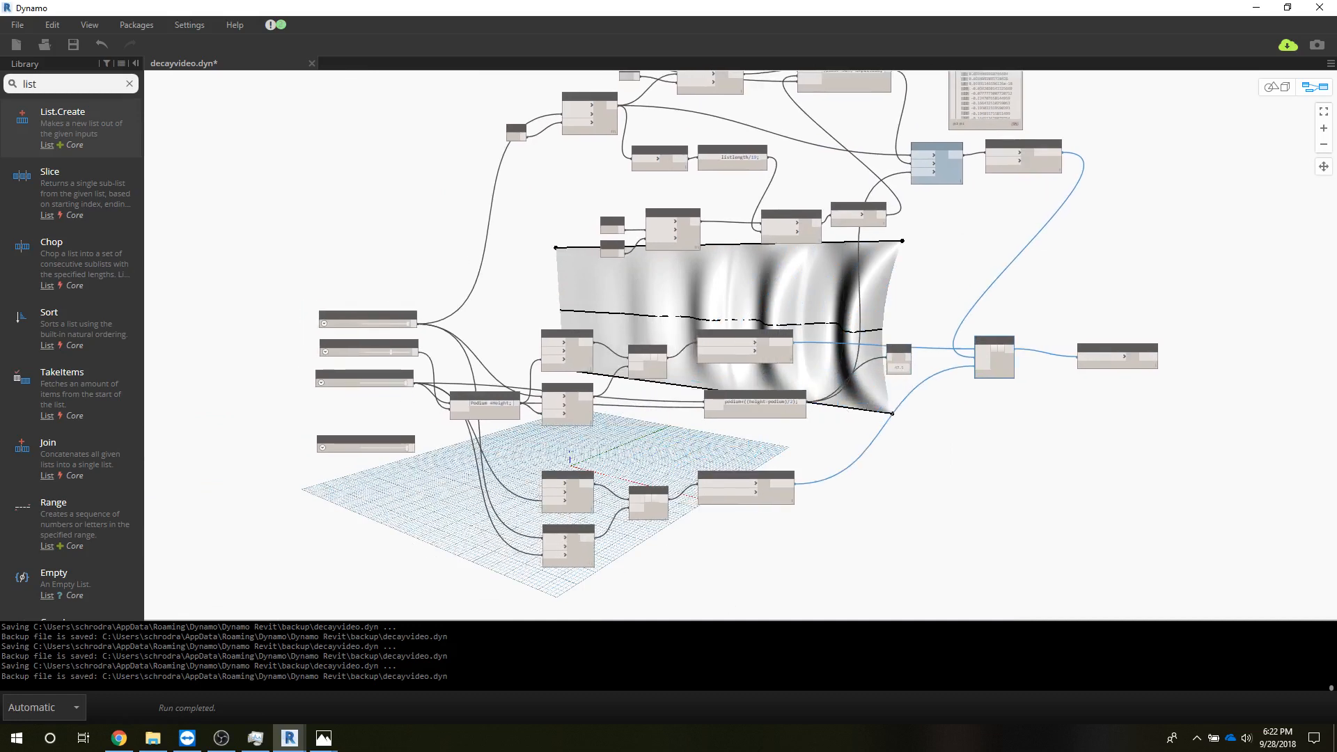
key(alt+Tab)
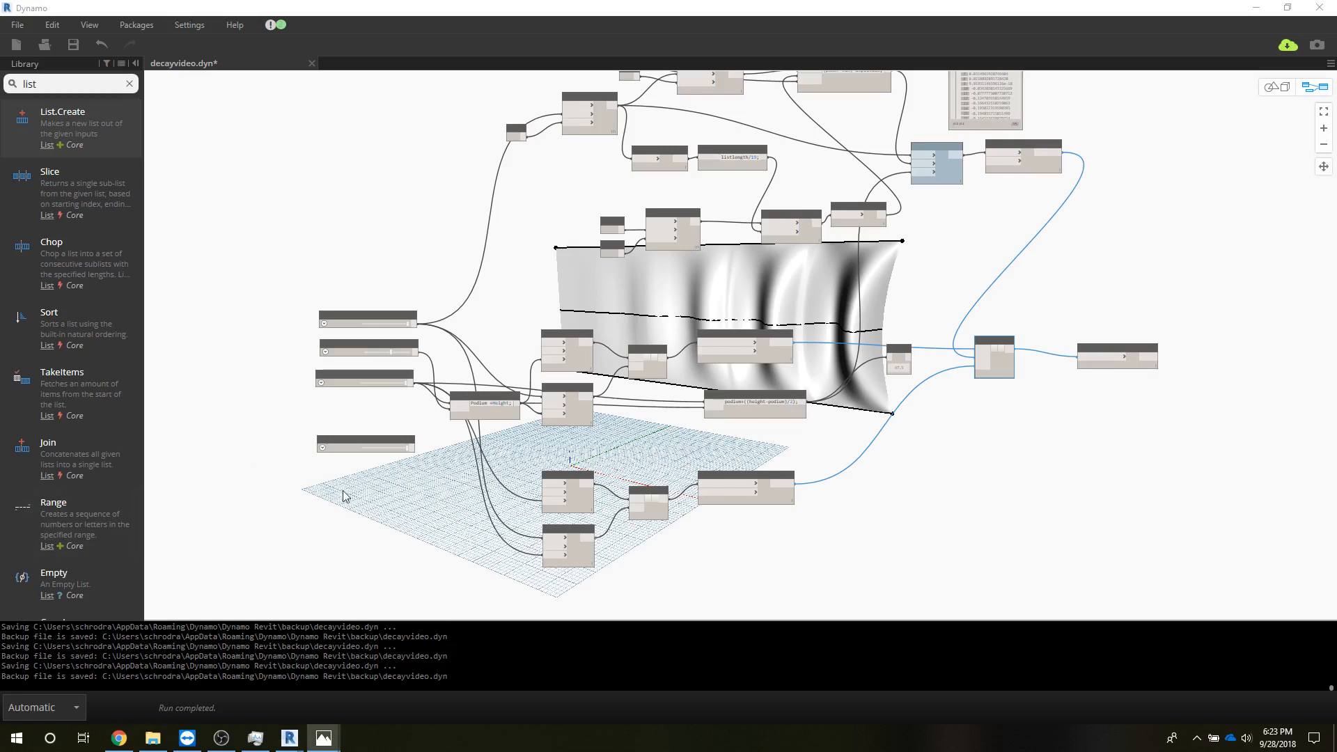
scroll(343, 496, up, 5)
scroll(343, 496, up, 1)
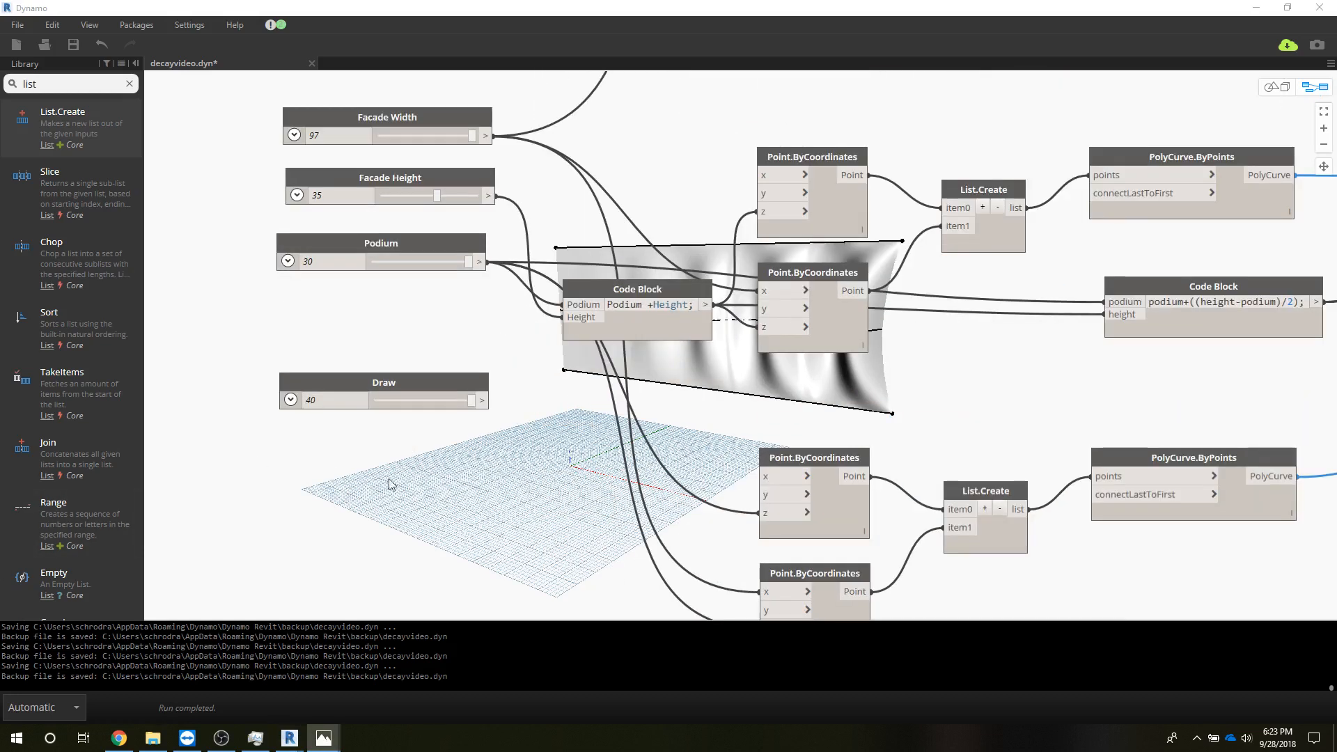
click(583, 286)
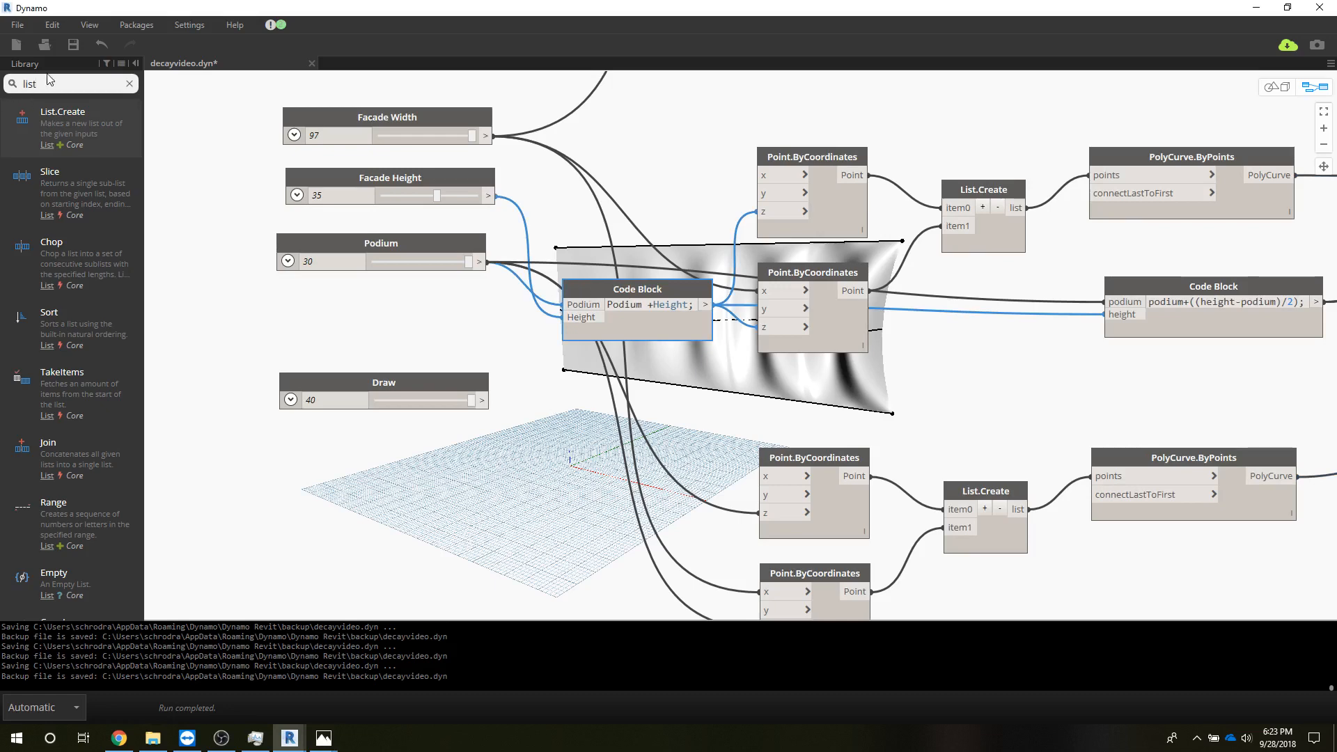
drag(50, 82, 2, 76)
text(code)
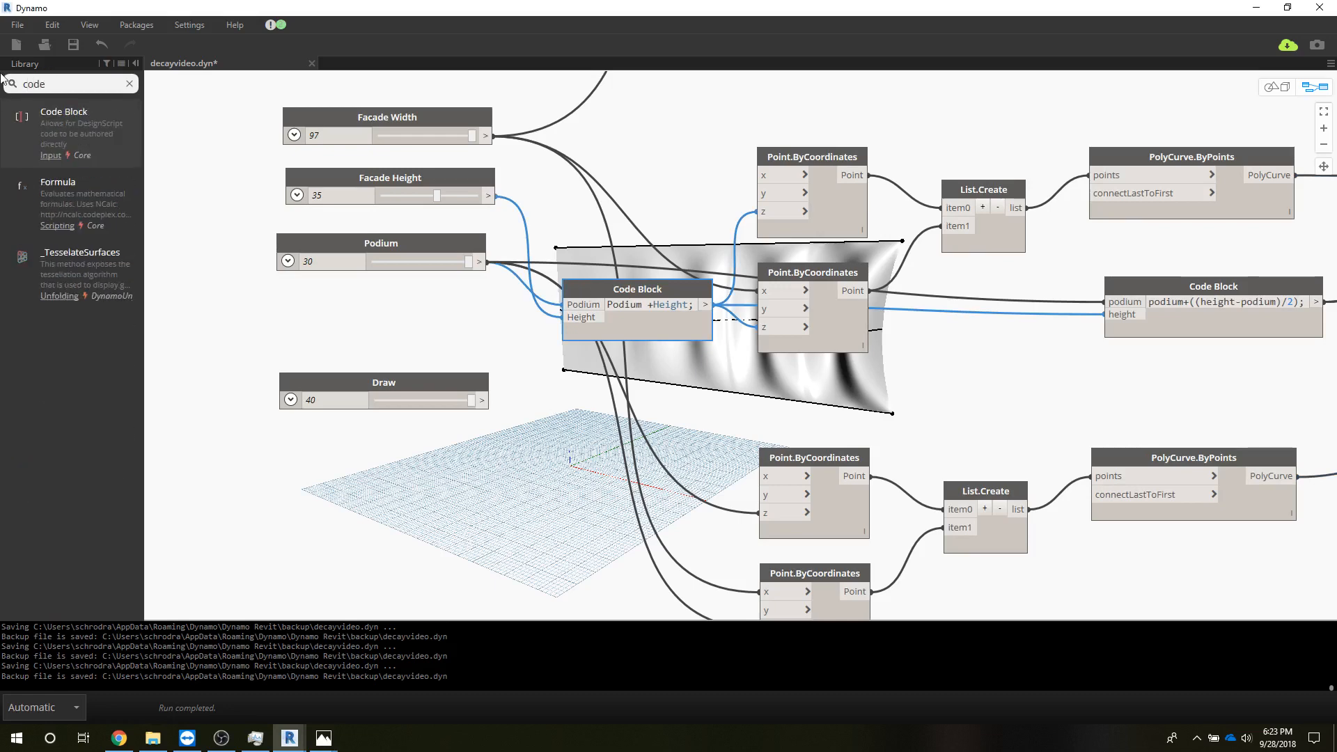
click(56, 118)
drag(785, 375, 610, 398)
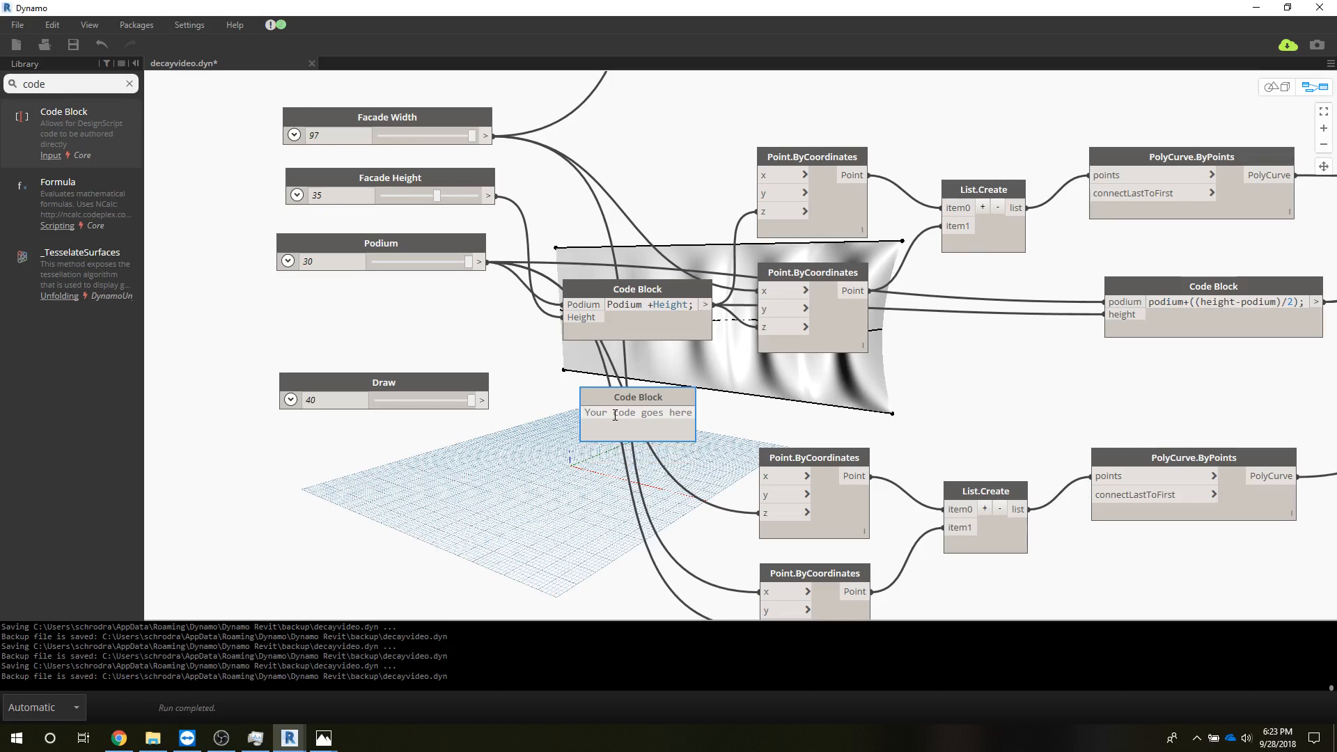
Enter Width-Draw; in the new code block and connect the Facade Width and Draw sliders to its Width and Draw inputs.
text(Width)
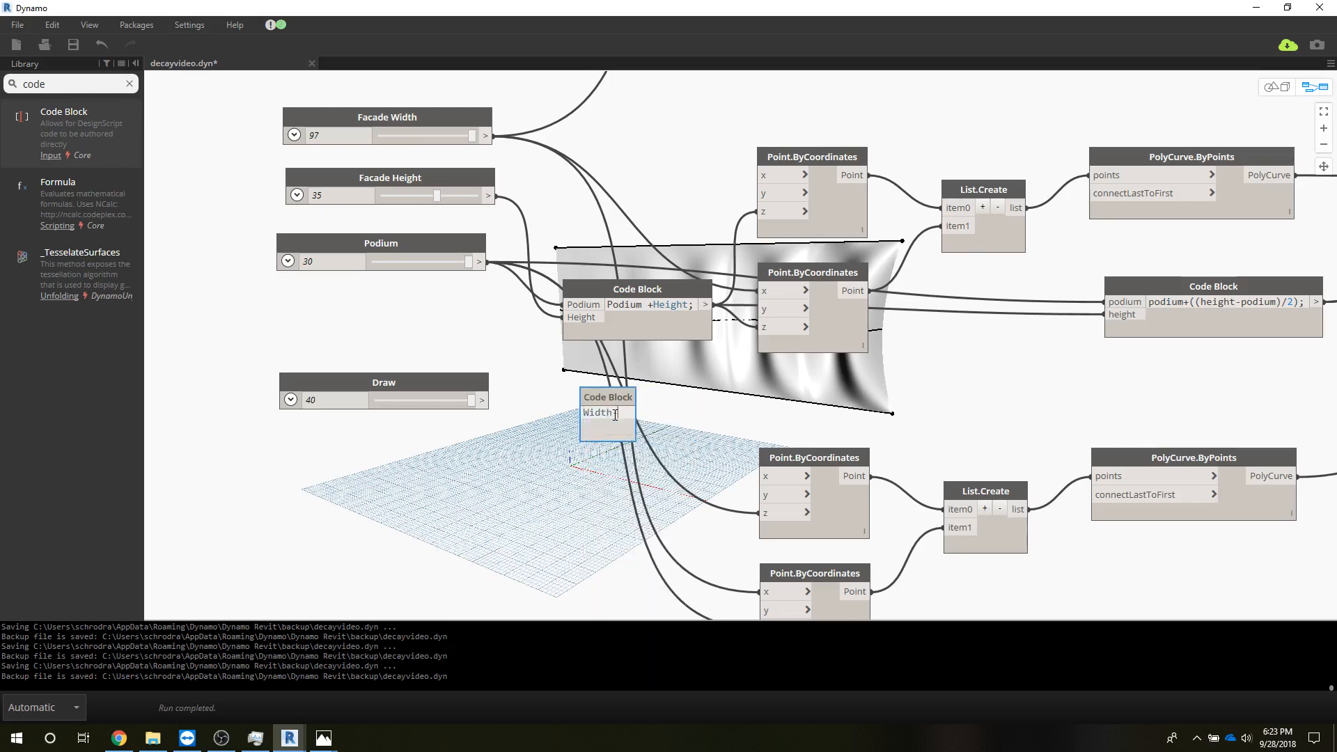
text(;Draw)
click(560, 436)
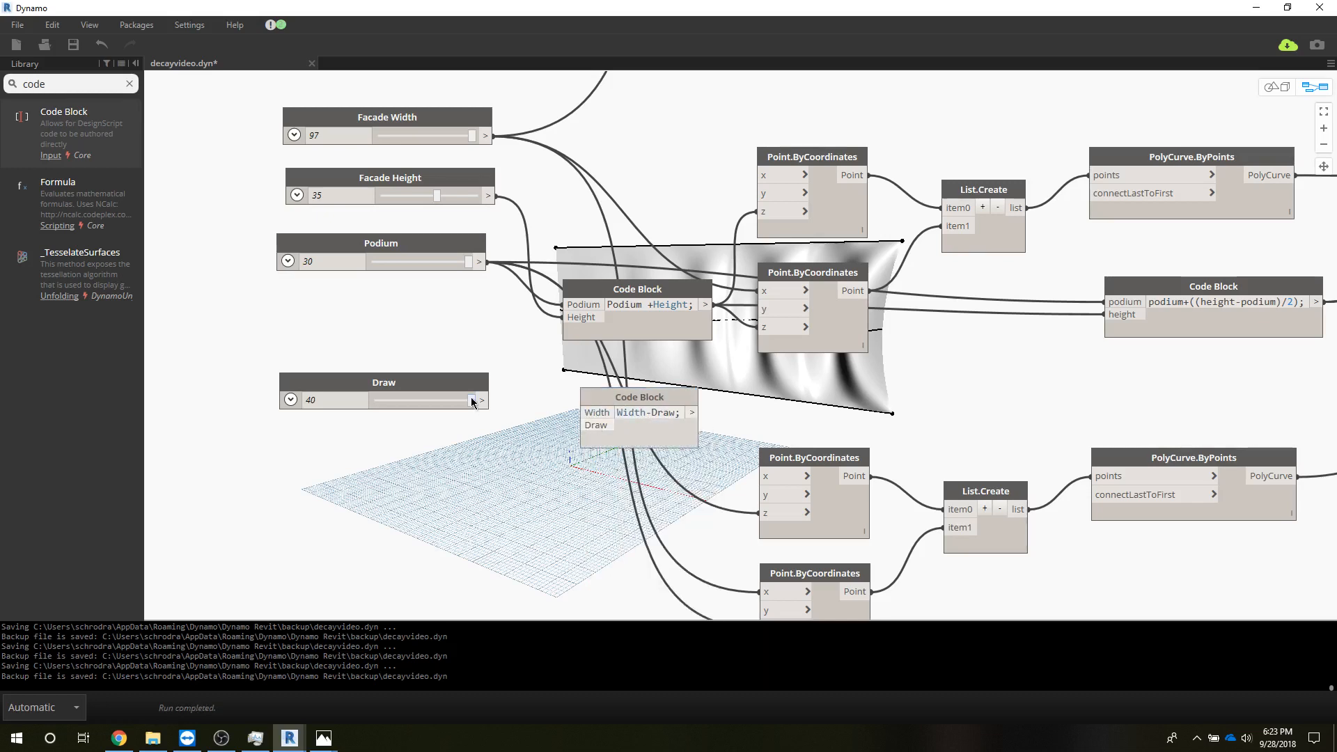
drag(488, 134, 579, 412)
drag(482, 401, 579, 430)
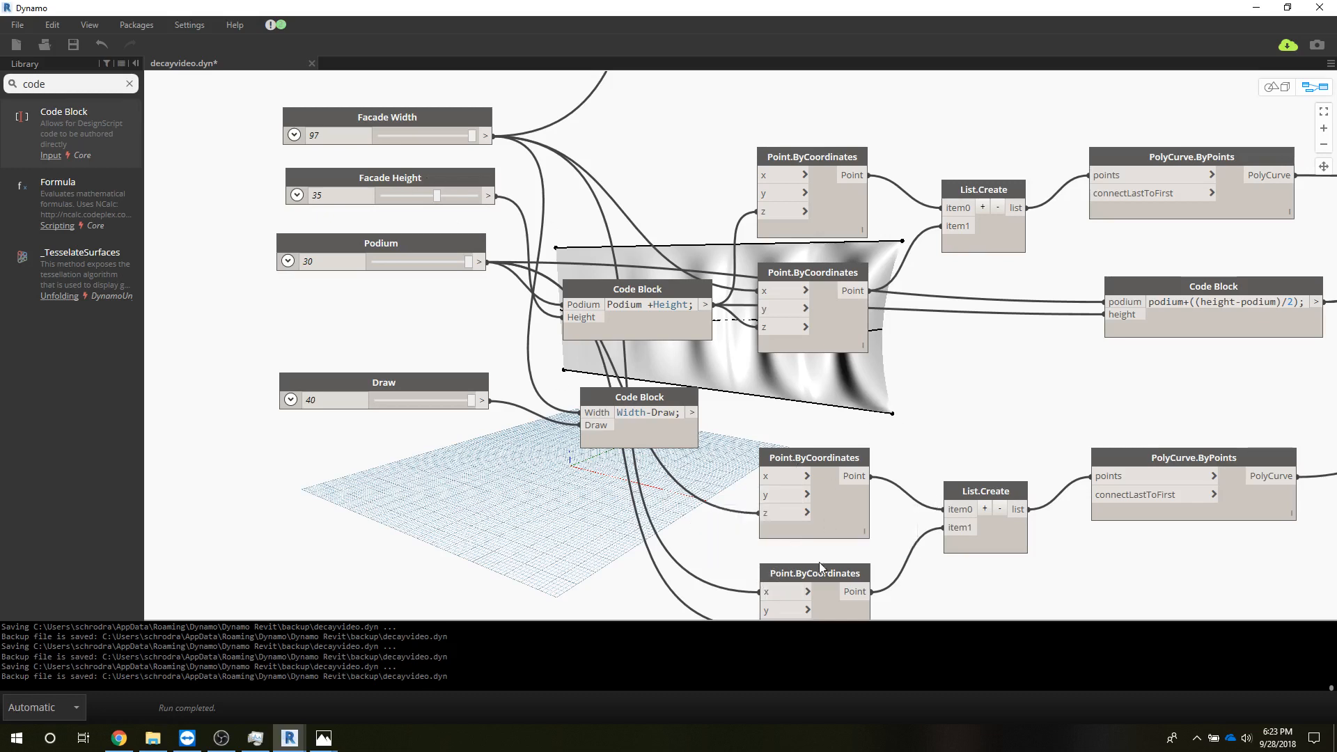
Connect the Width-Draw code block's output to the x input of the lowest Point.ByCoordinates node, replacing the Facade Width connection.
click(892, 414)
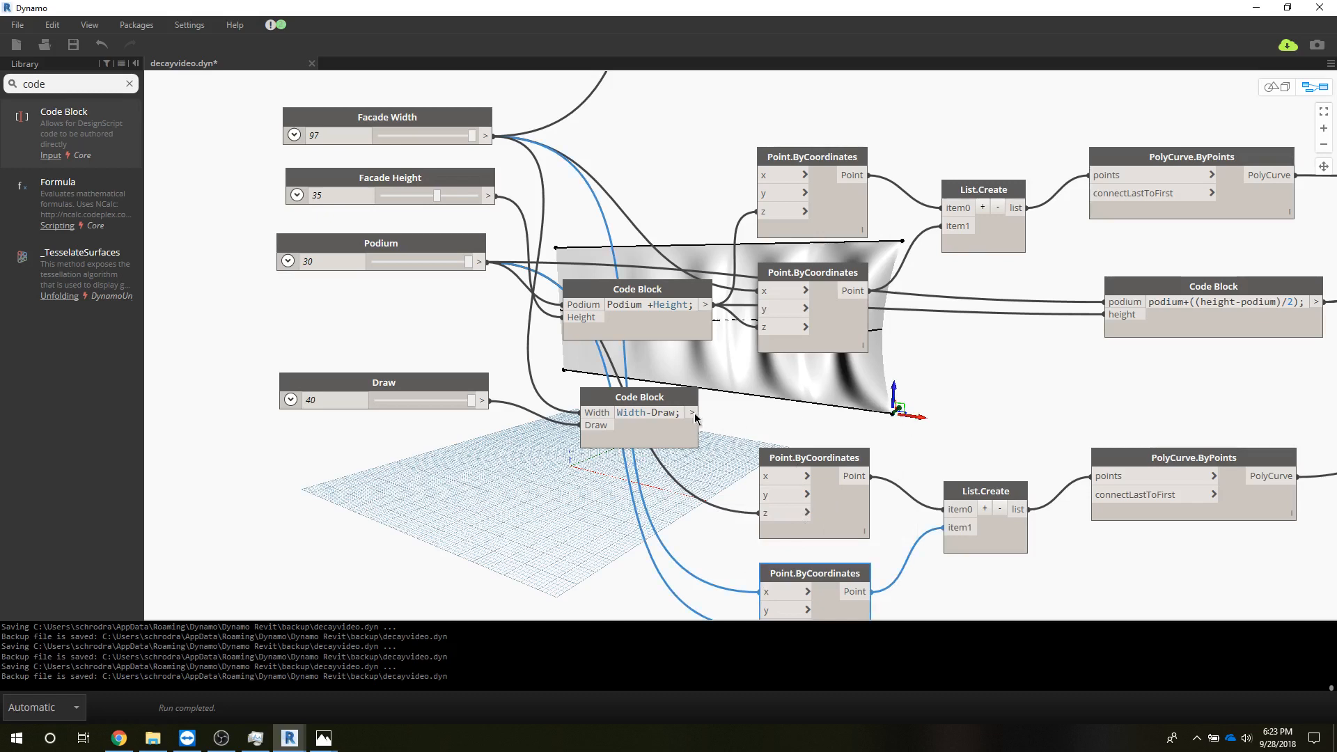
drag(692, 414, 771, 596)
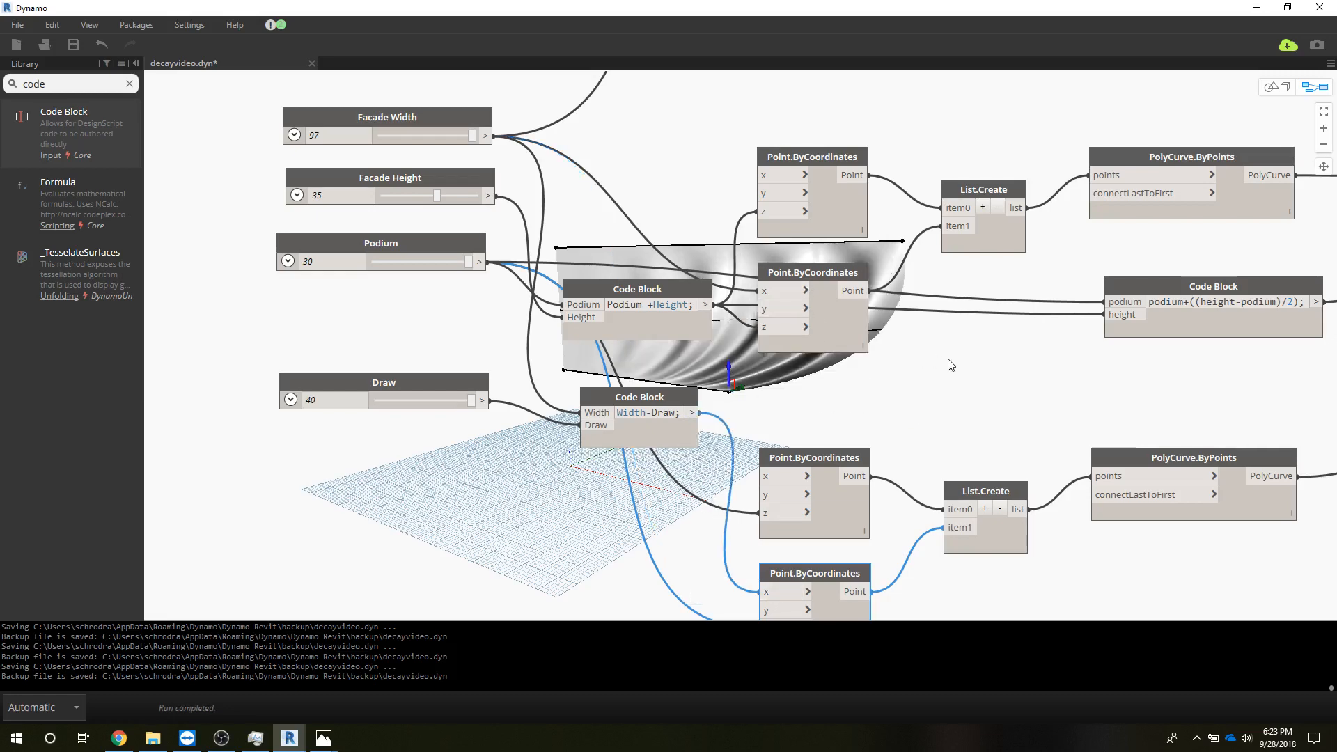
scroll(951, 365, down, 2)
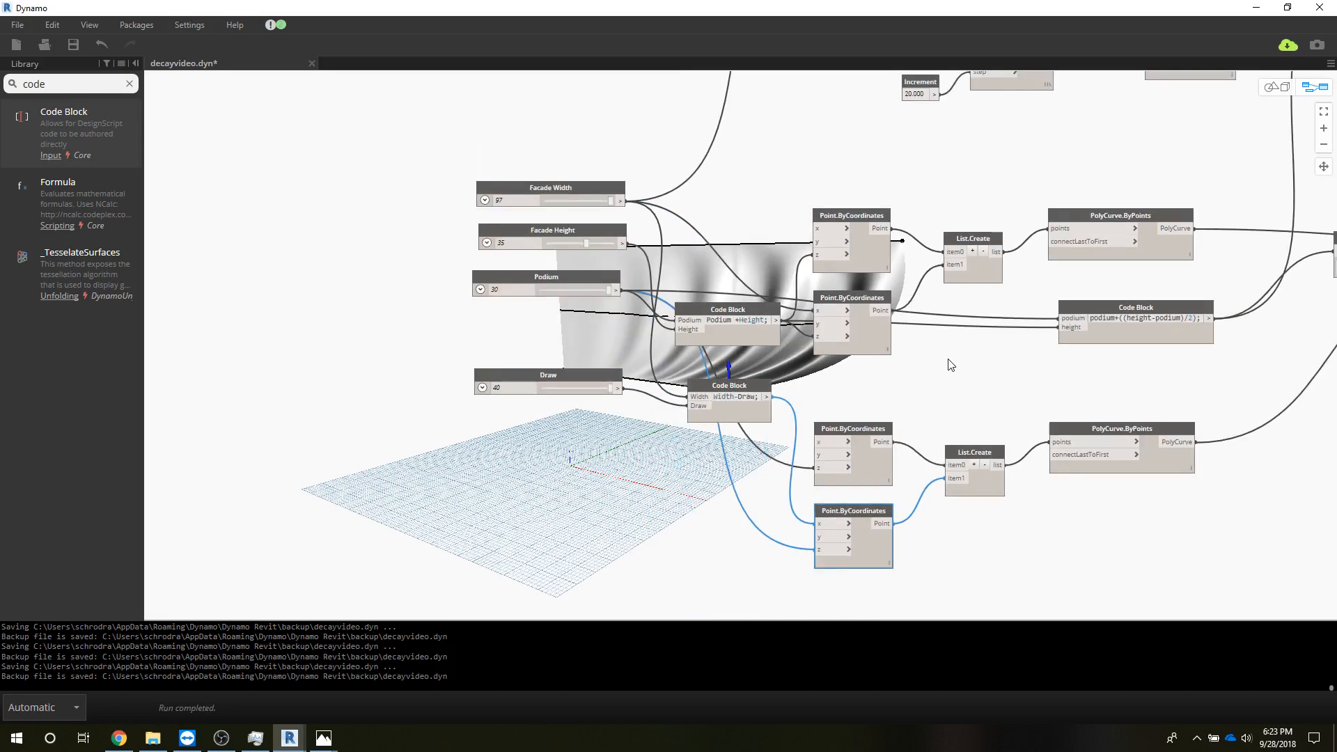
Lower the Draw slider to 20.
scroll(951, 365, up, 3)
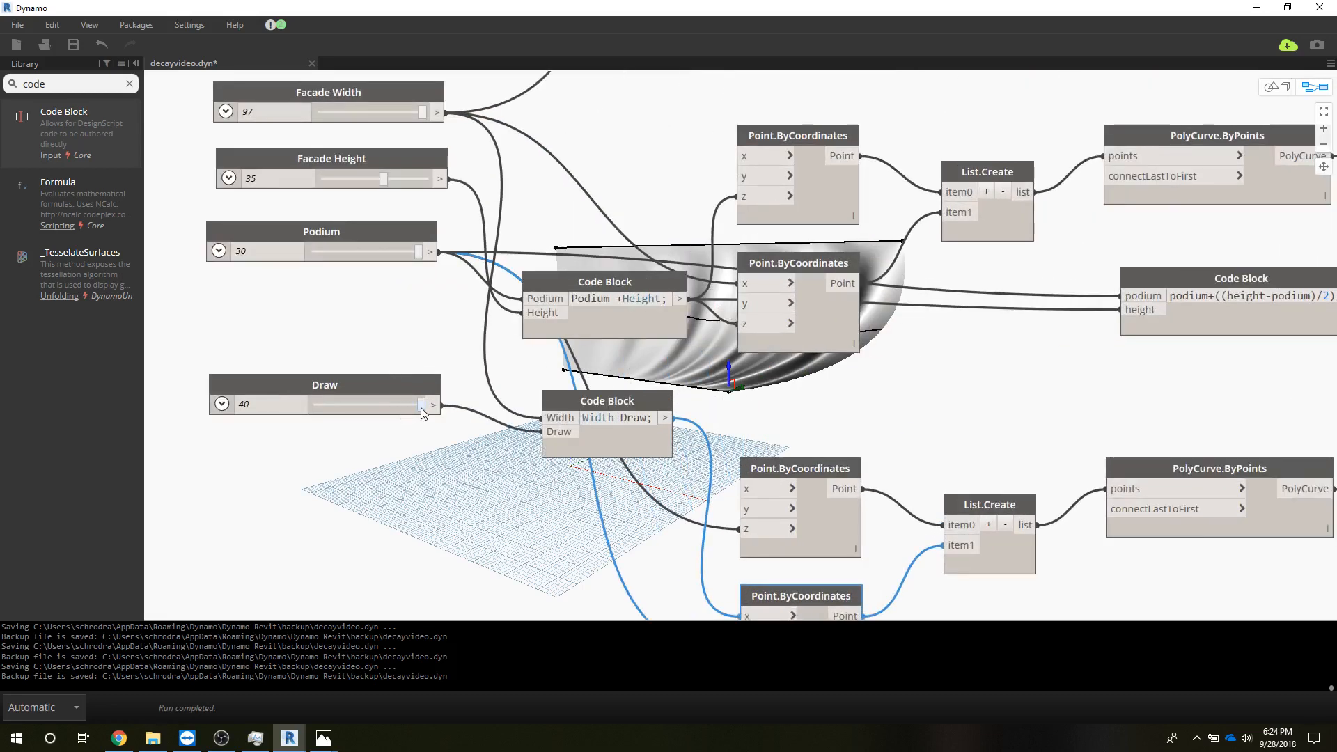
mouse_move(421, 412)
mouse_down()
mouse_move(348, 403)
mouse_move(367, 409)
mouse_up()
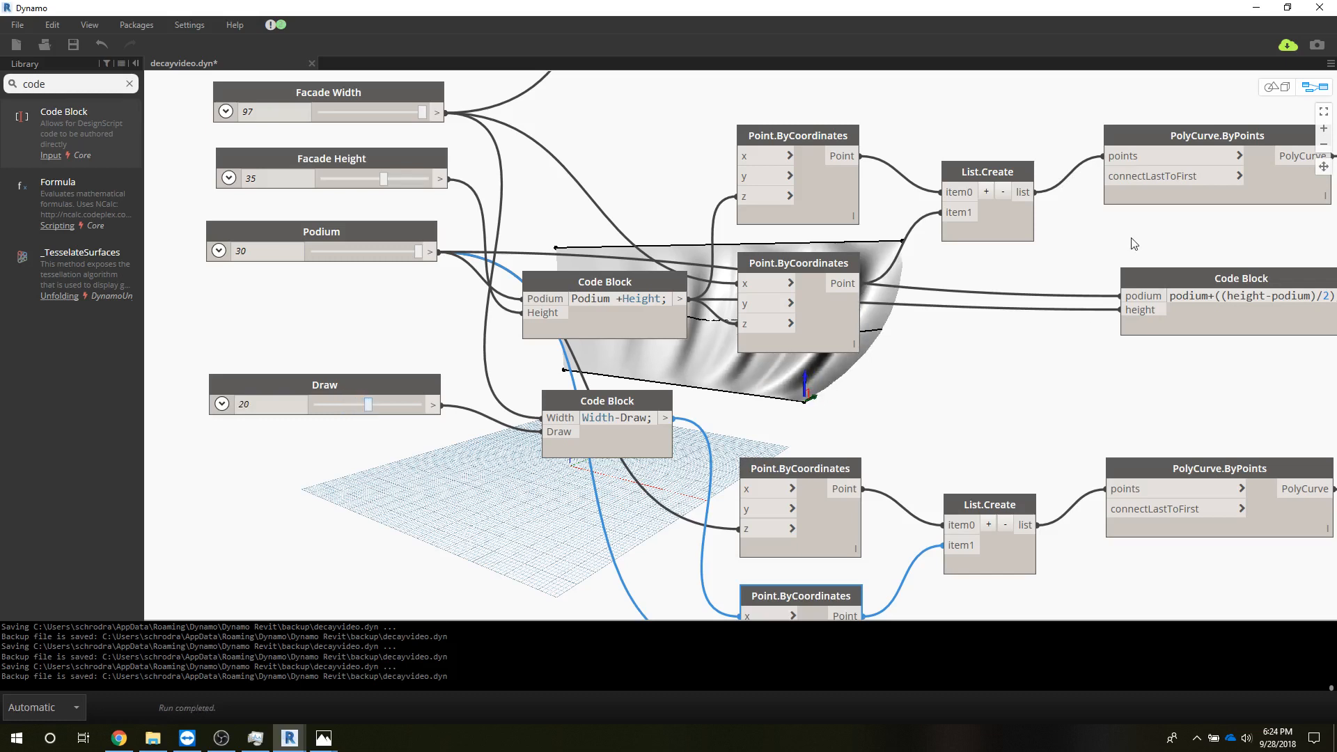
key(alt+Tab)
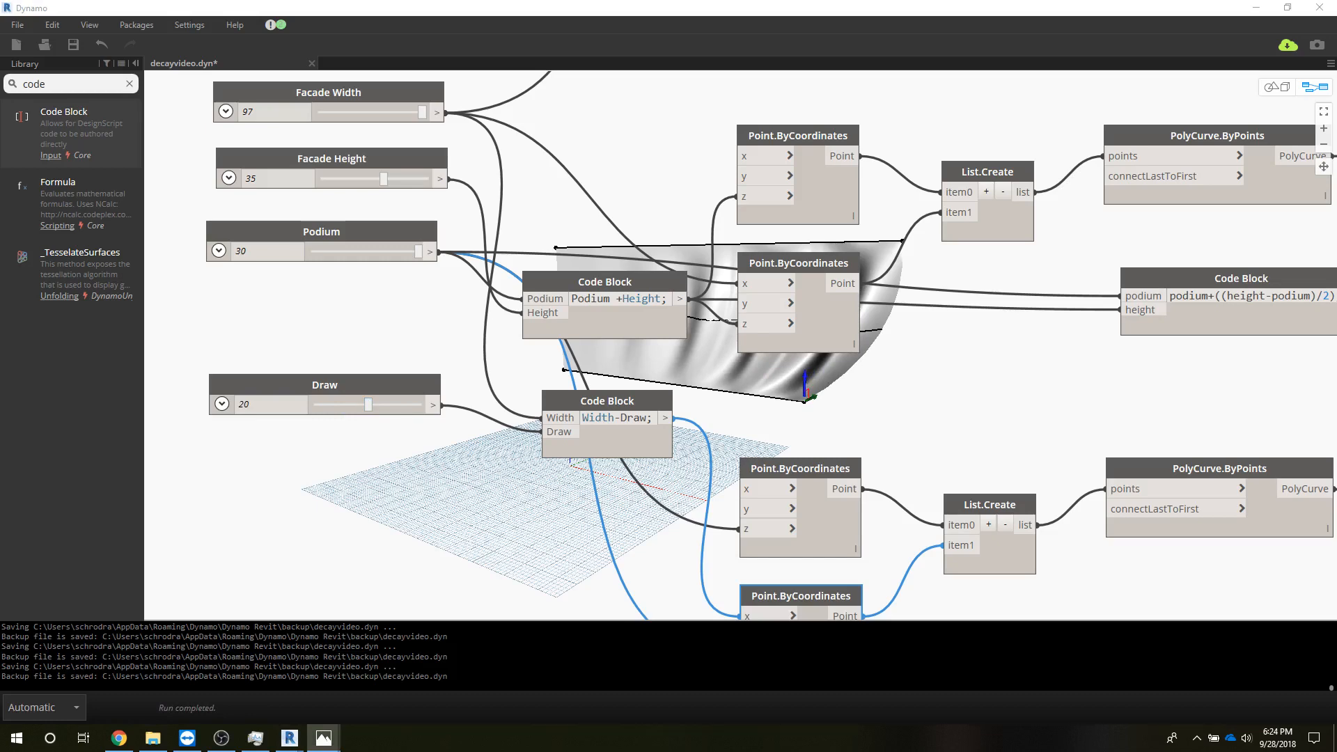
Search the node library for Lunchbox and browse the package's nodes.
scroll(945, 395, down, 3)
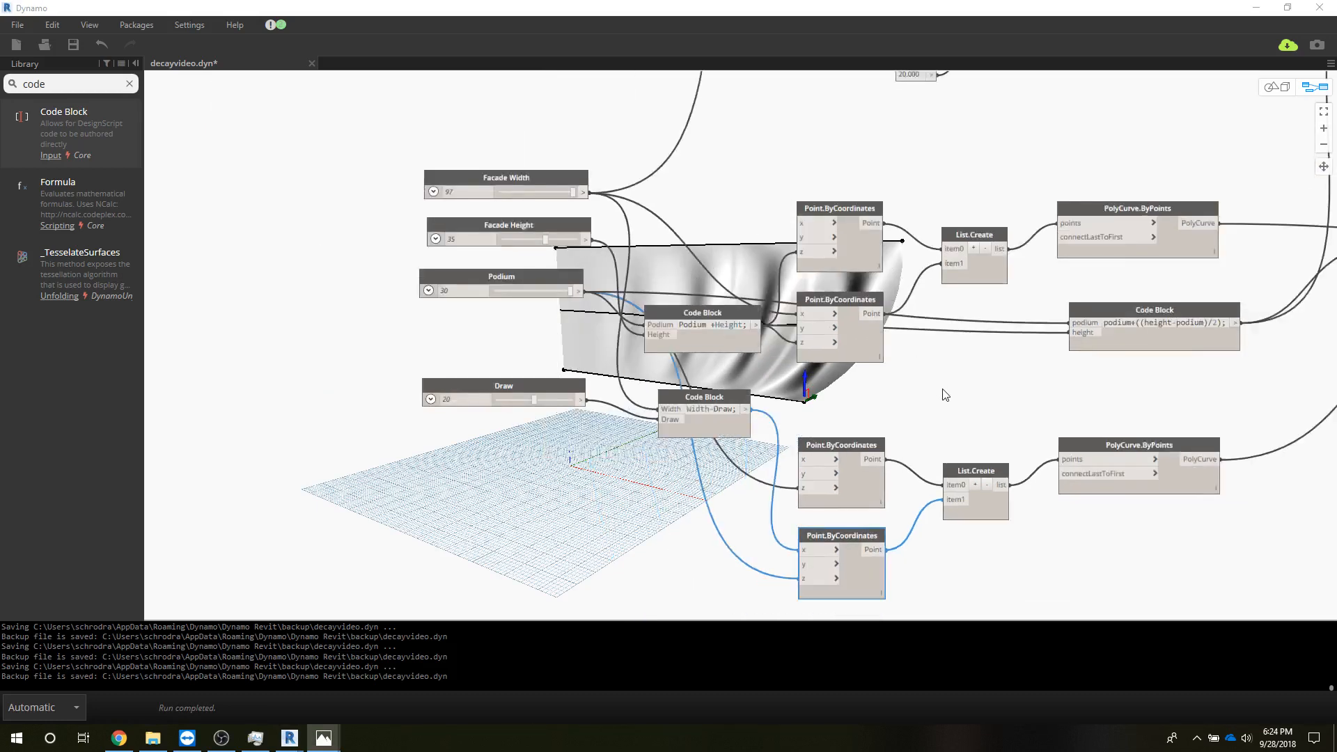
scroll(942, 389, down, 1)
scroll(1218, 400, down, 1)
middle_drag(1104, 407, 657, 374)
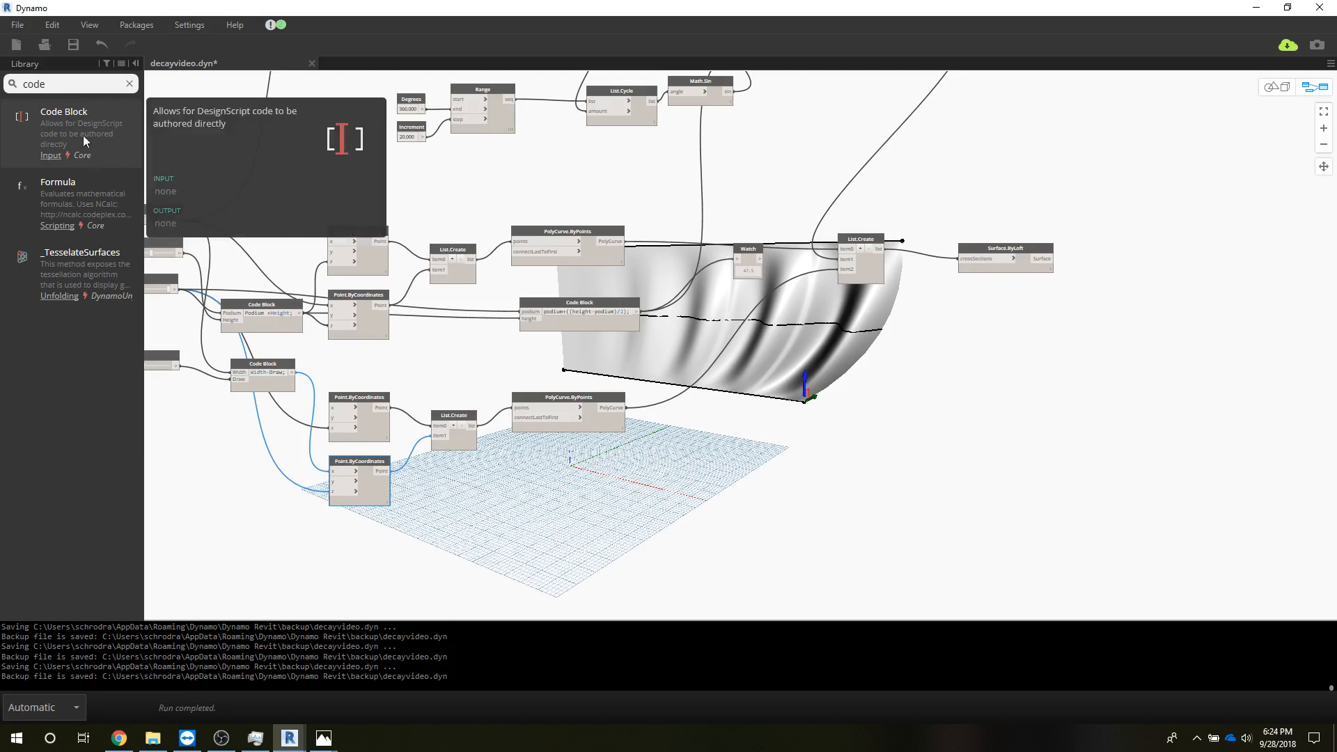
click(10, 82)
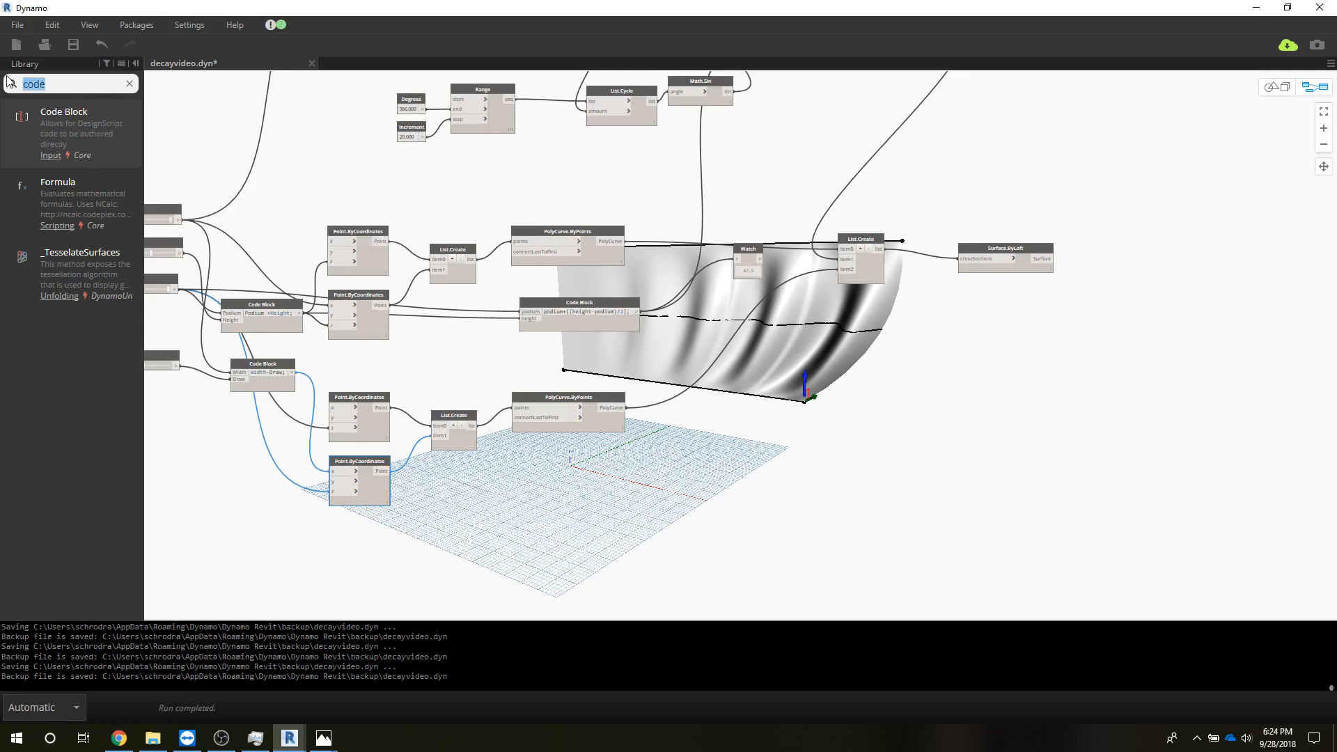
text(Lun)
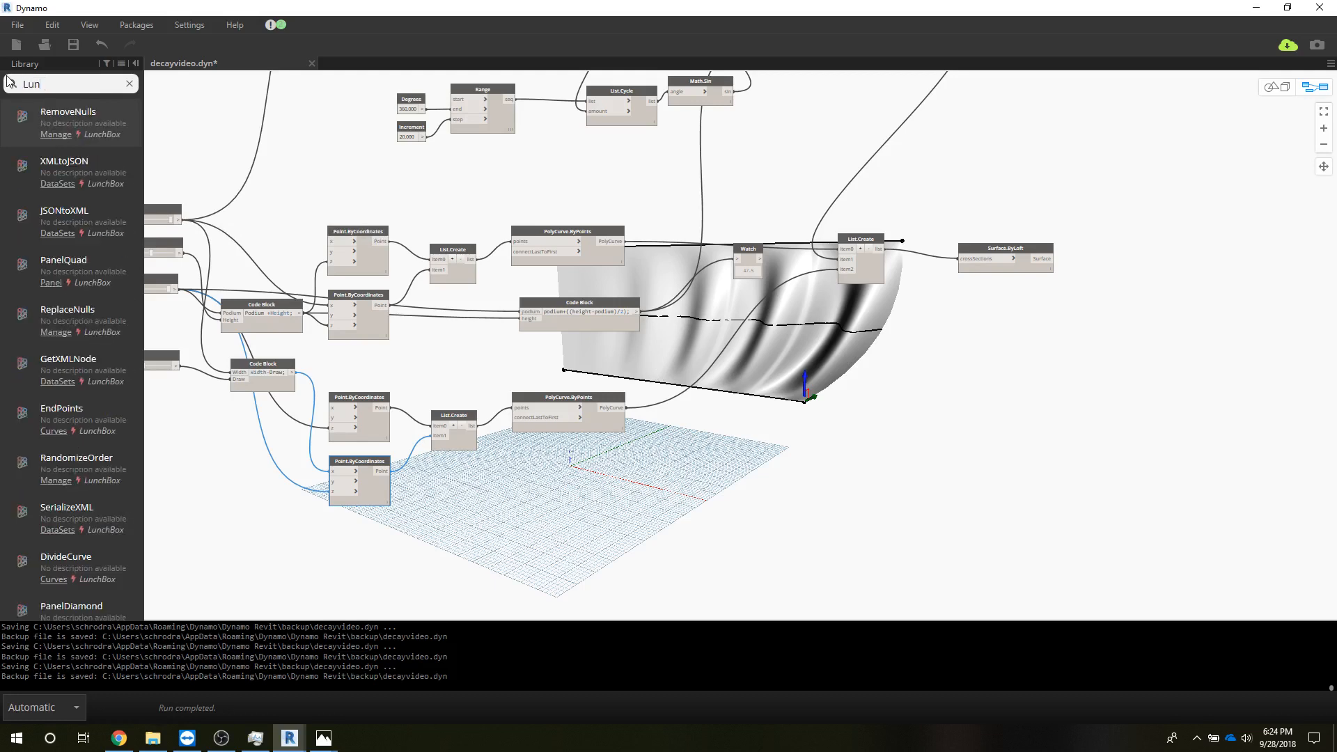
text(h)
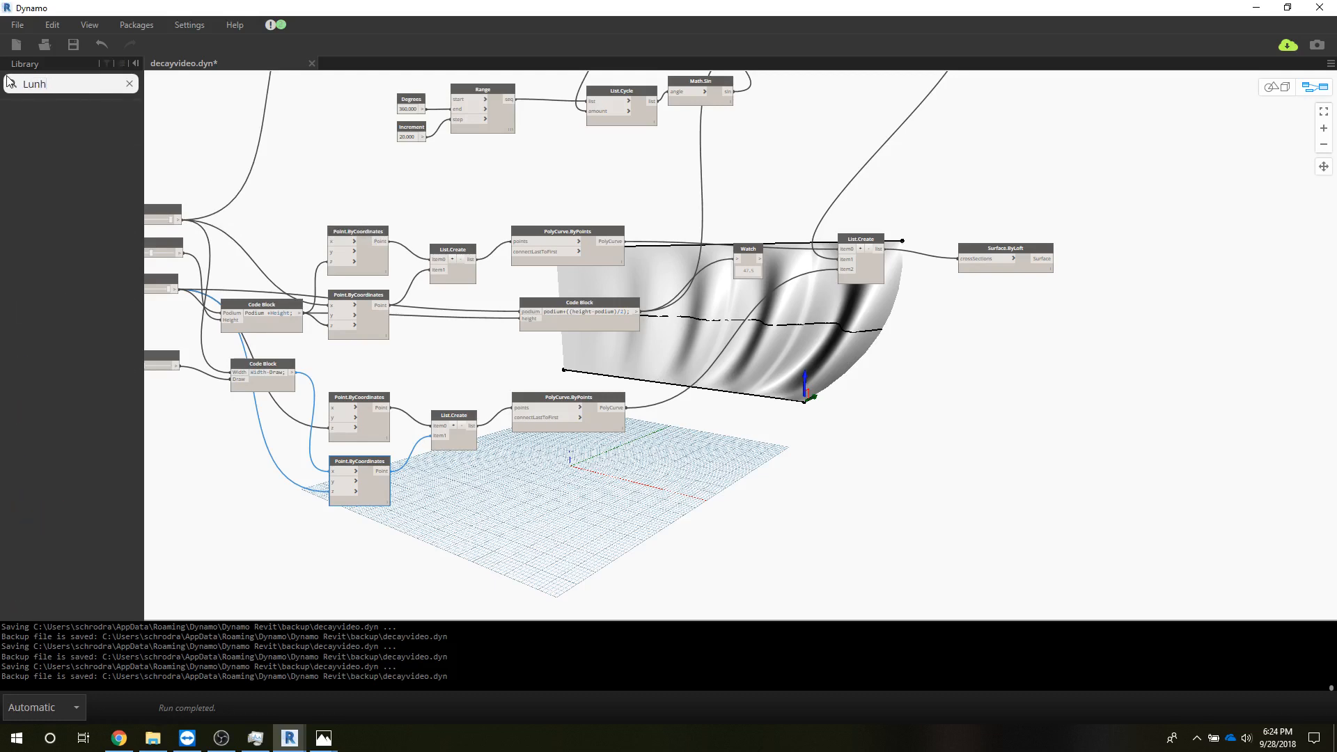
key(BackSpace)
key(BackSpace)
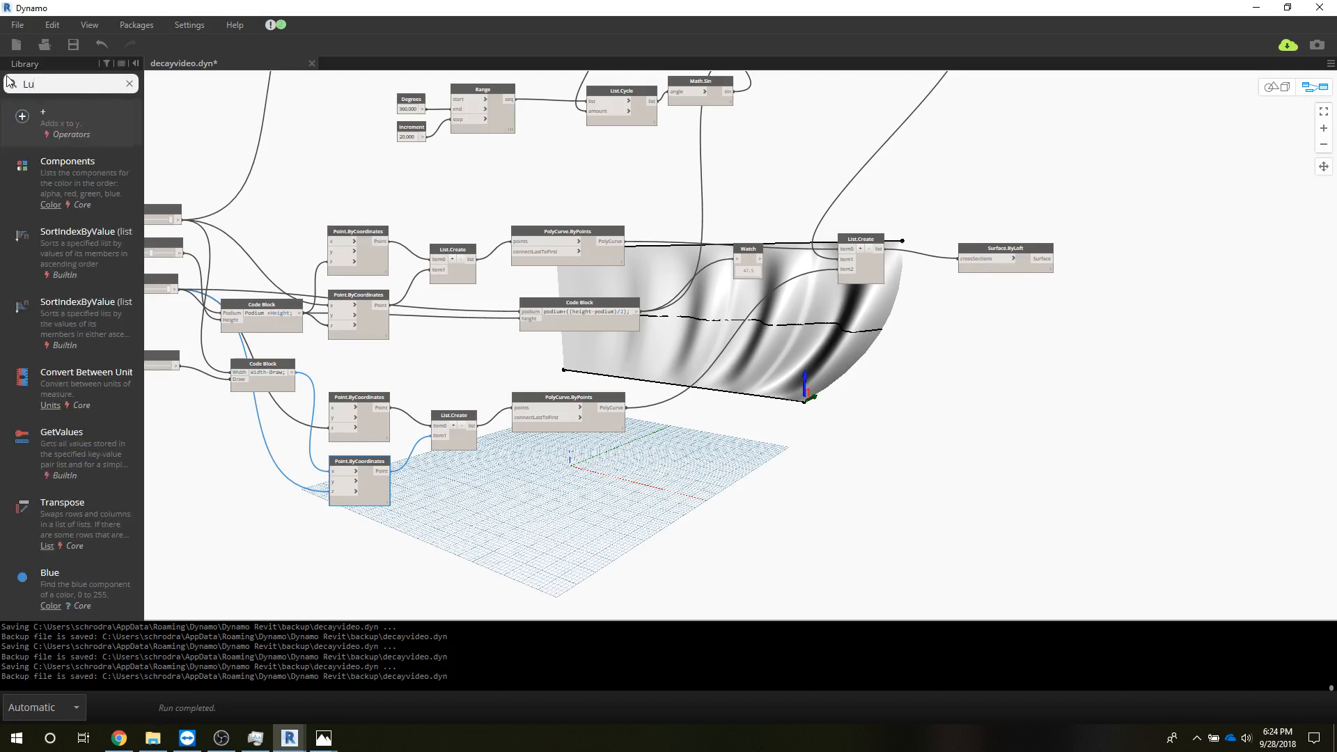
text(nch)
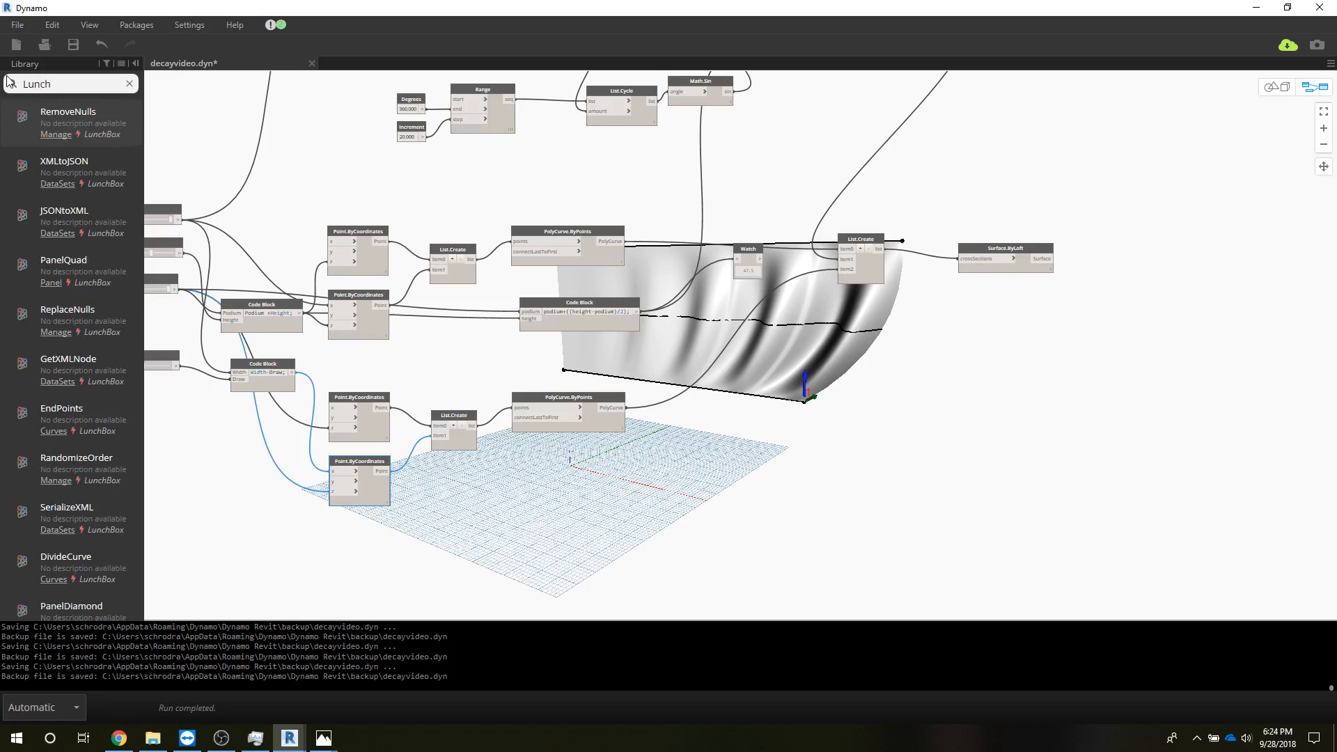
text(box)
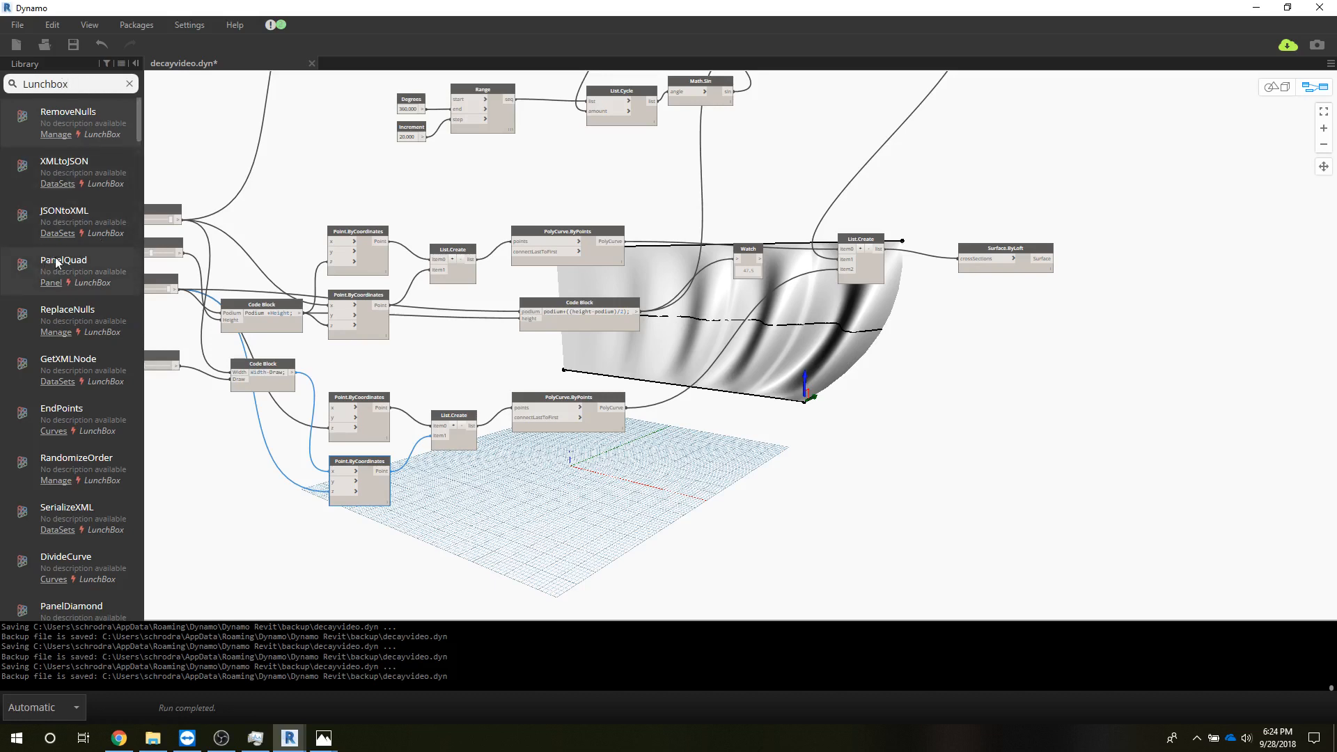
mouse_move(76, 407)
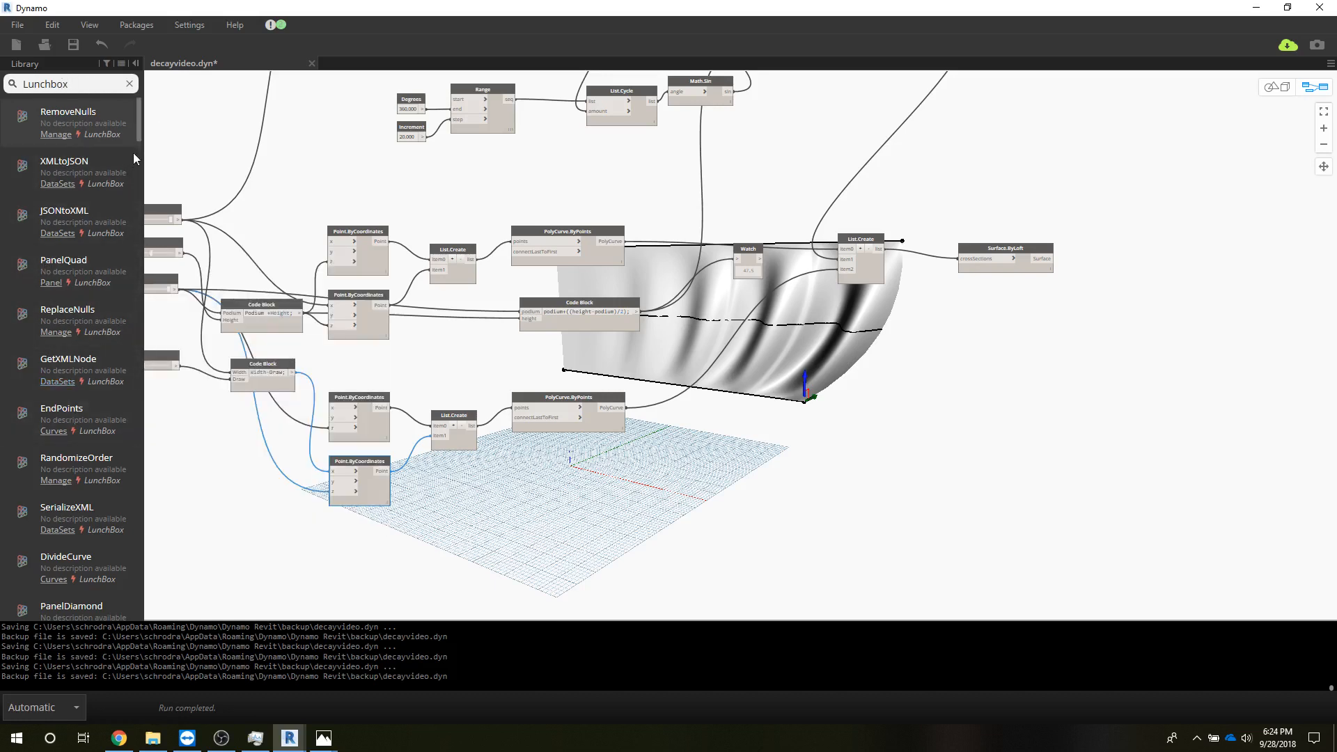
drag(137, 123, 156, 269)
mouse_move(93, 184)
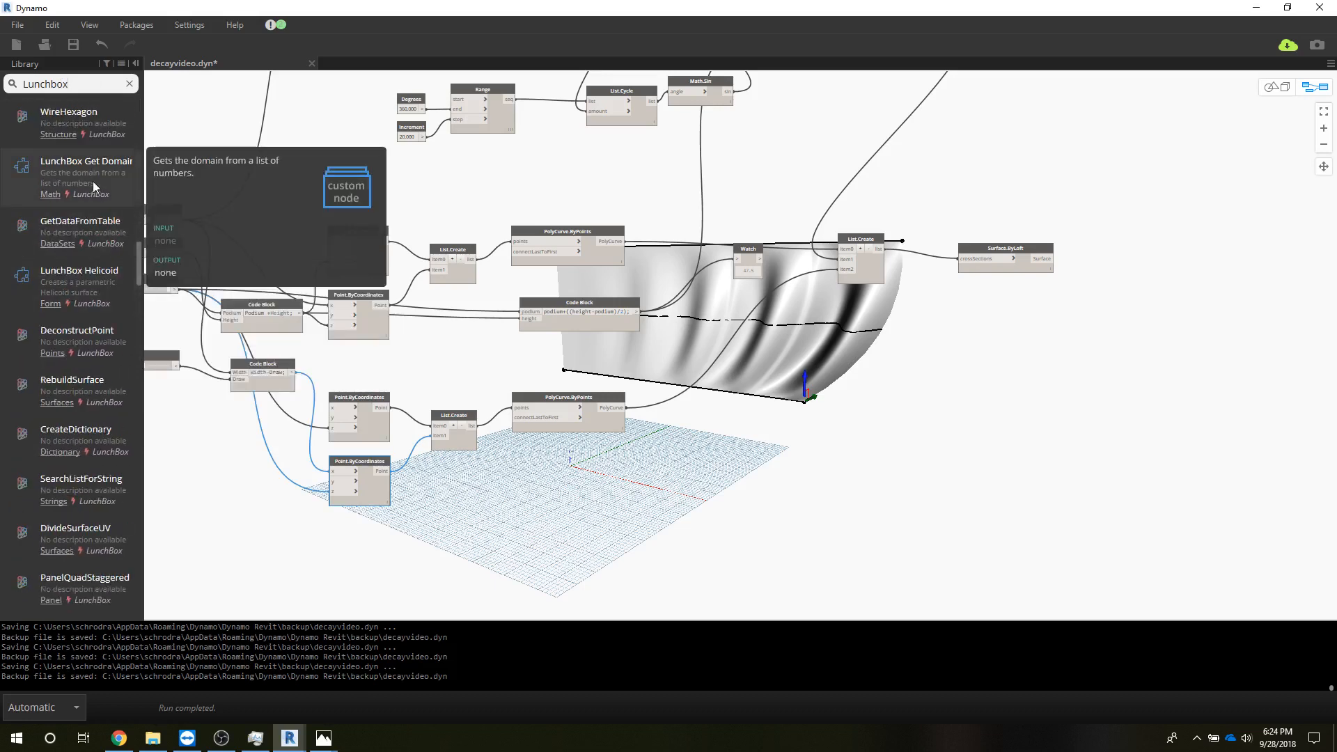
Narrow the library search to Lunchbox Quad and add a PanelQuad node beside Surface.ByLoft.
click(84, 87)
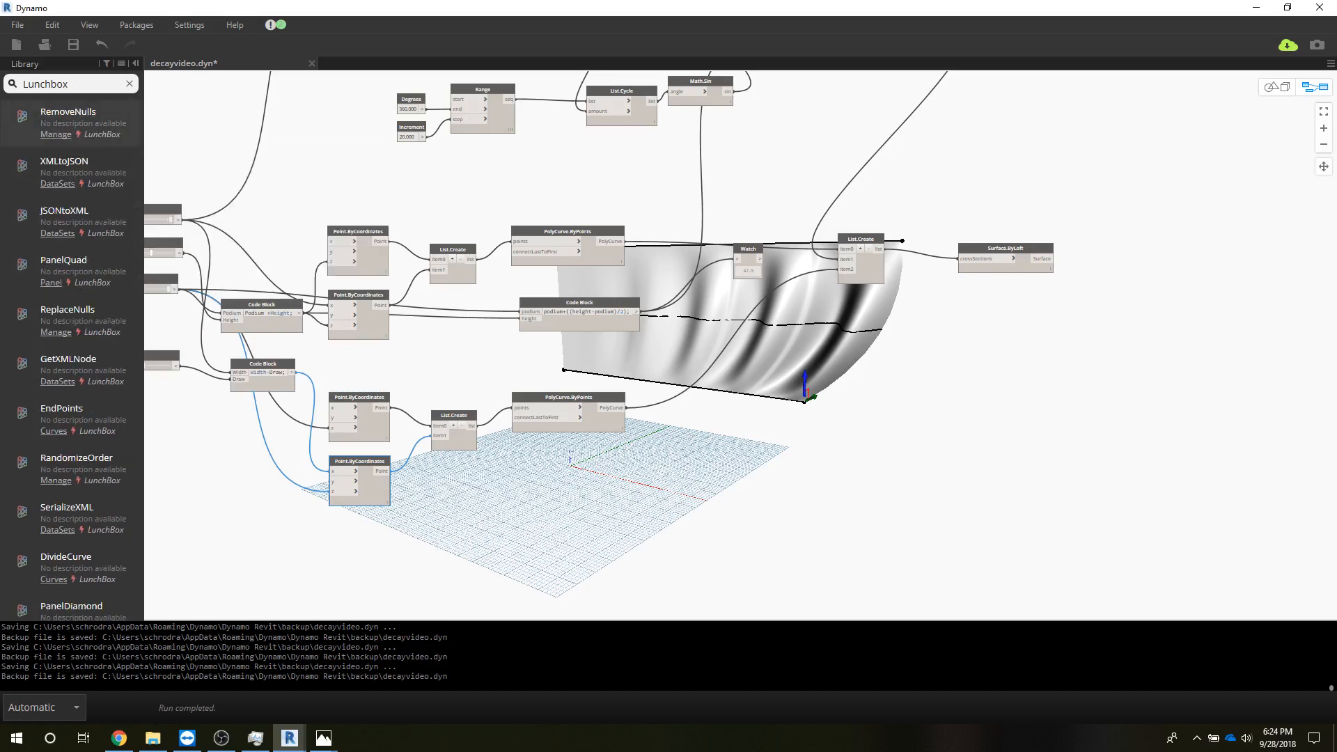
text(Quad)
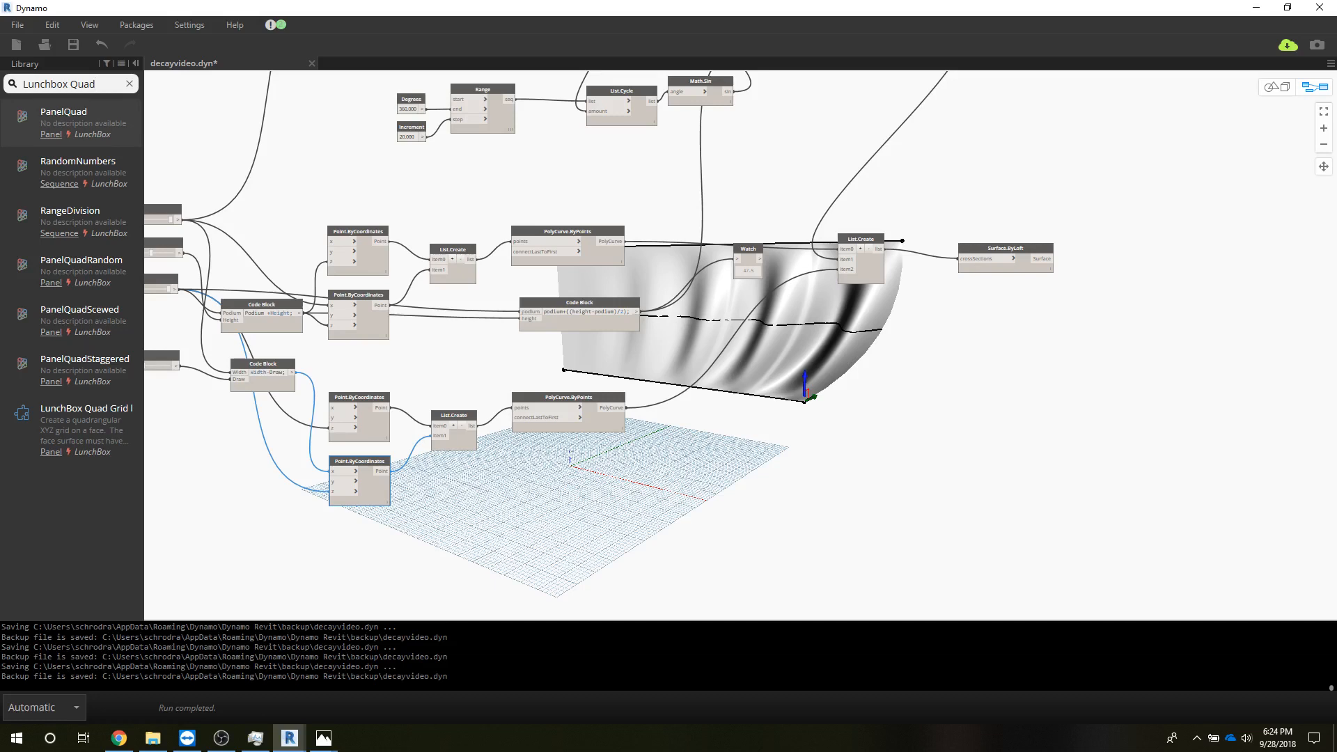
mouse_move(78, 134)
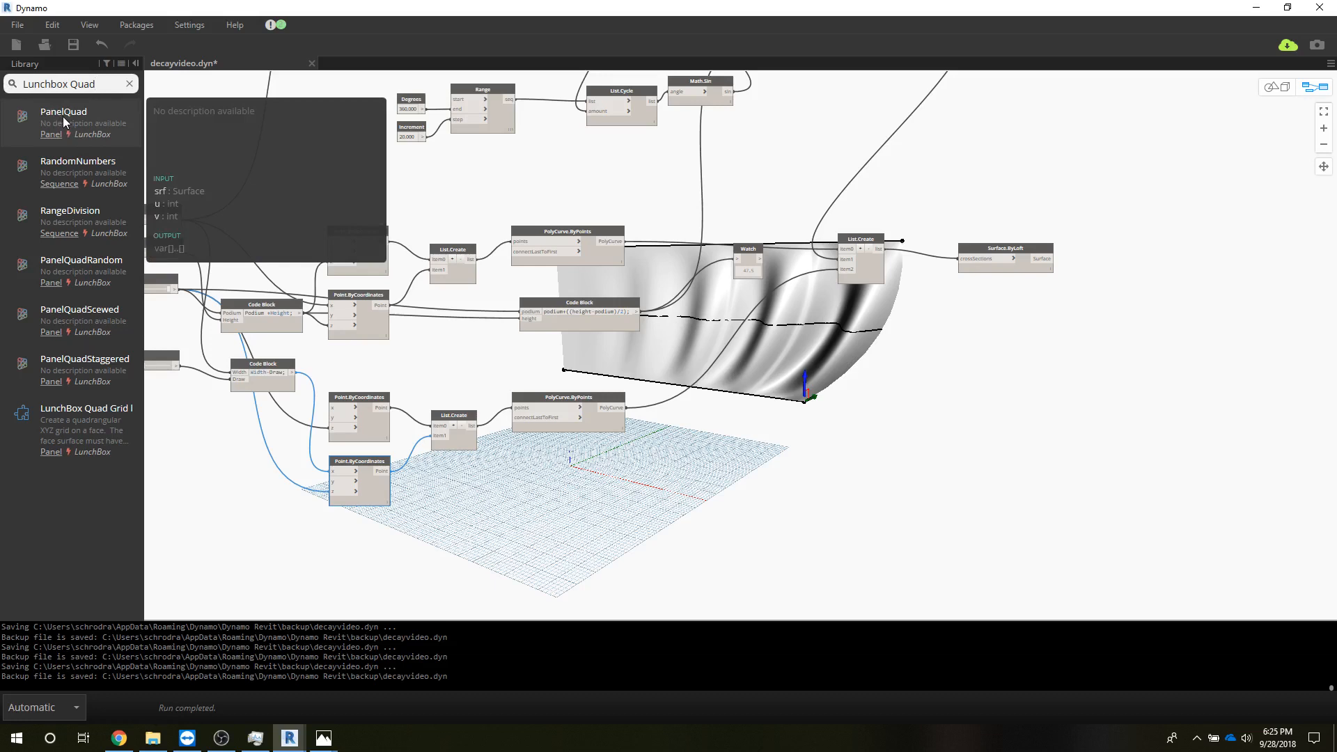
click(64, 123)
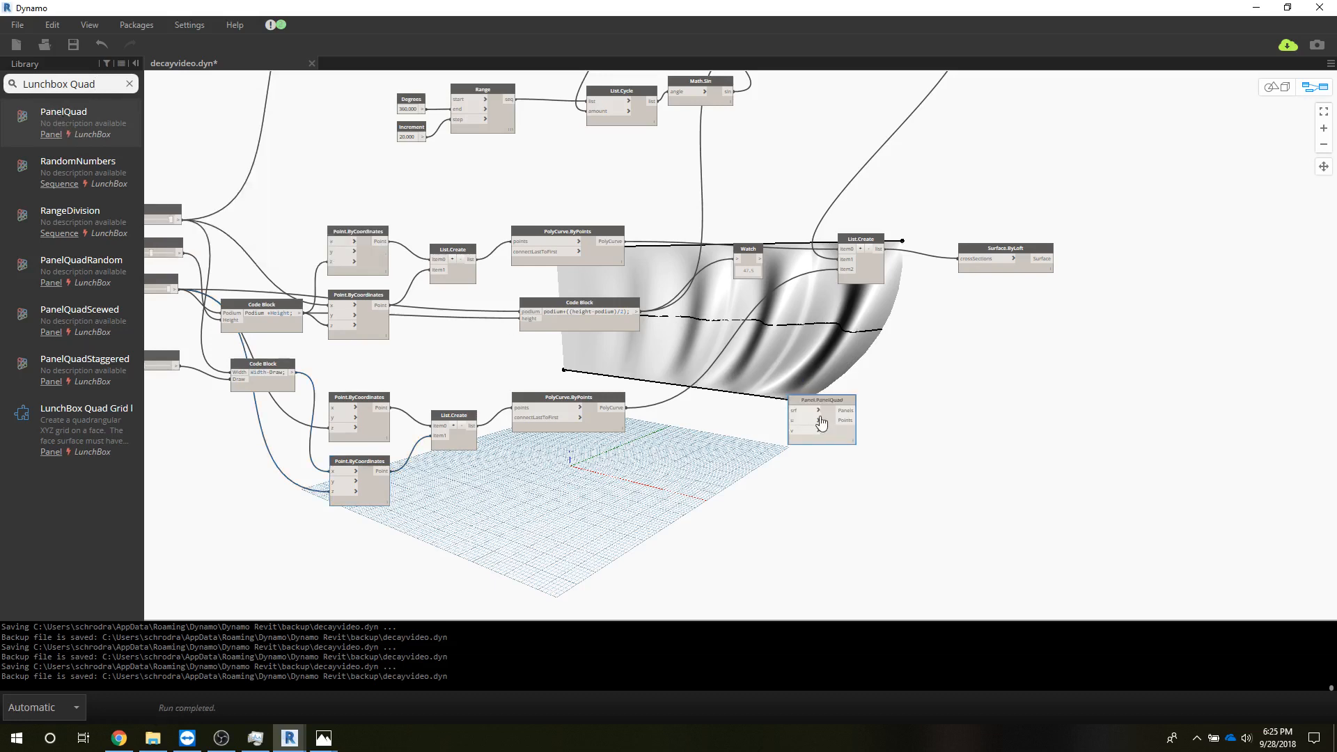
drag(810, 403, 1122, 252)
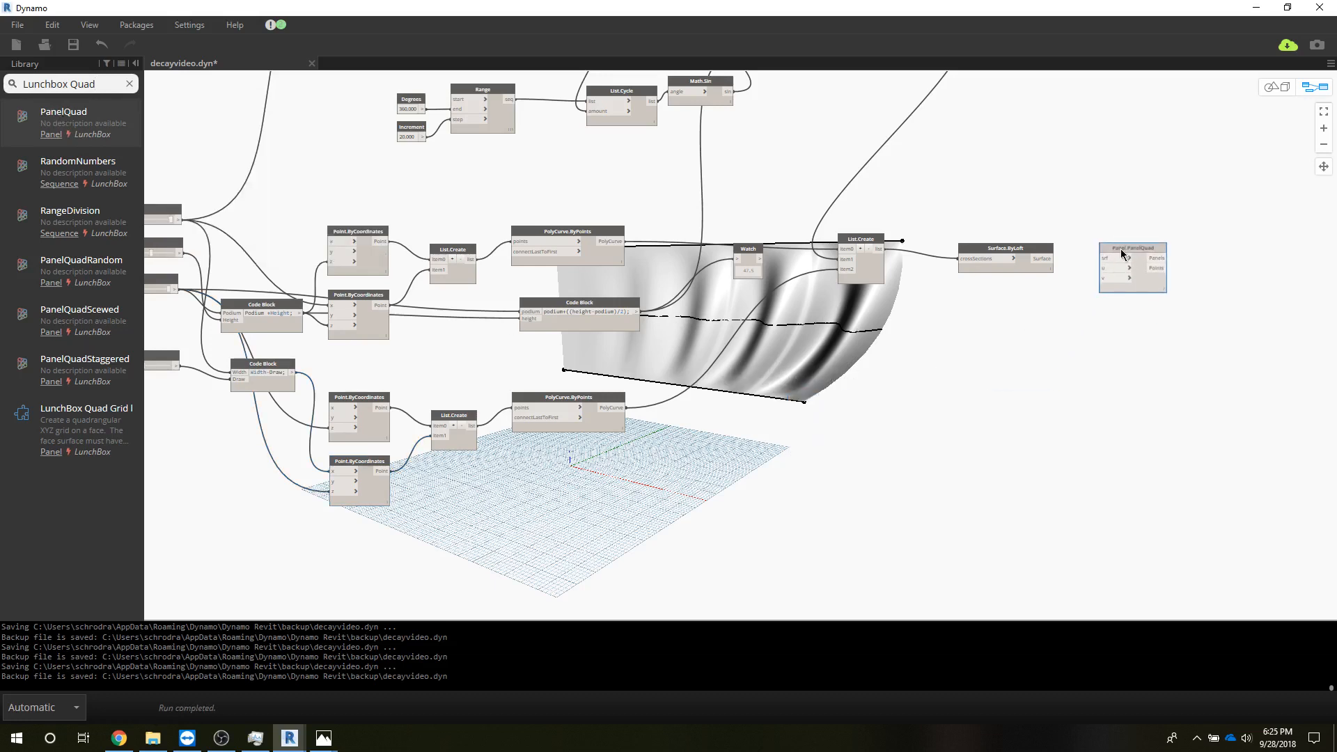
Add a Number node below Surface.ByLoft, set it to 12, and connect it to PanelQuad's u input.
middle_drag(1055, 332, 894, 390)
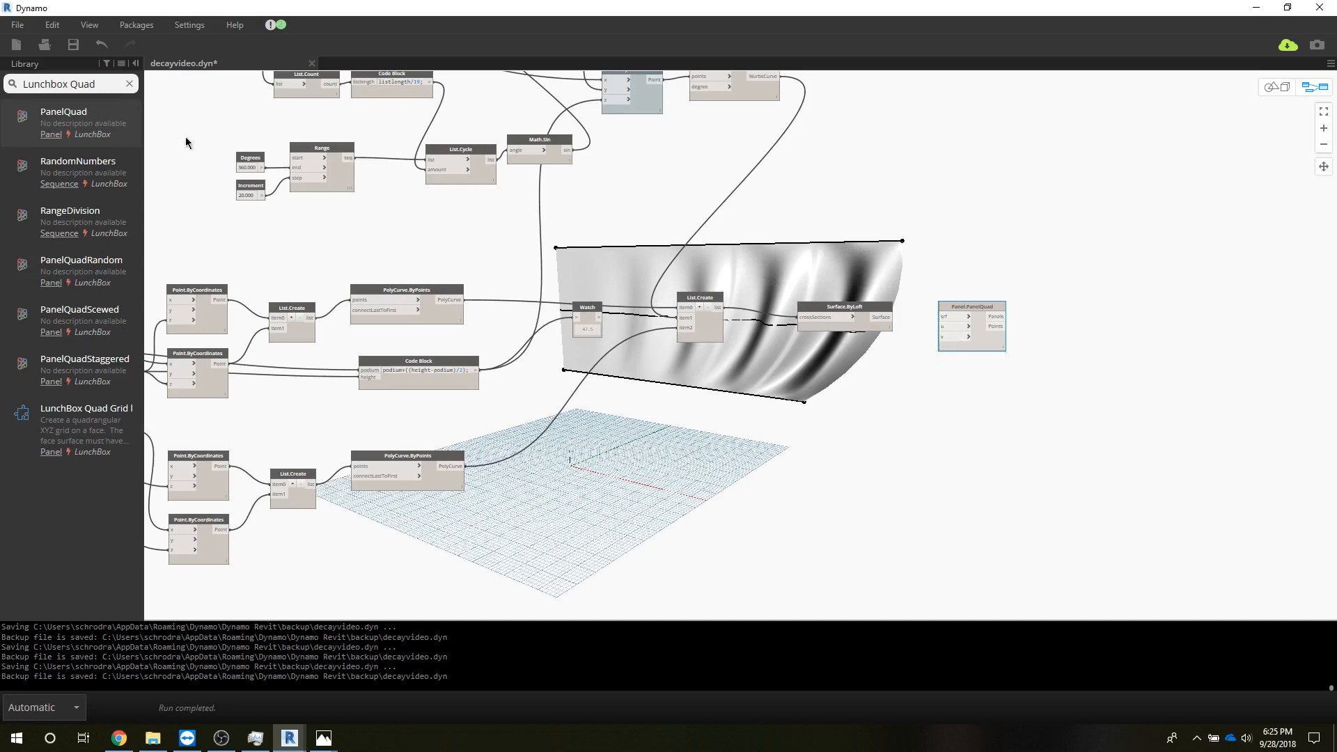
click(11, 82)
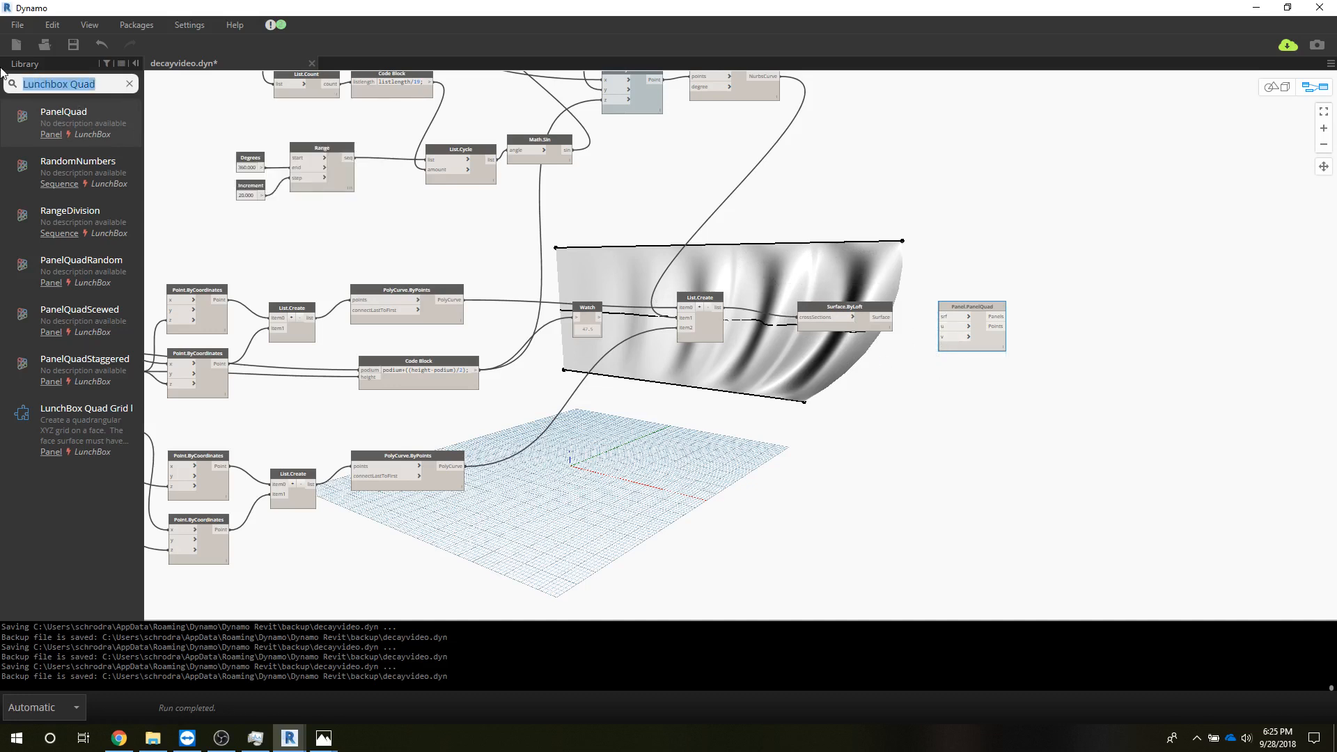
text(num)
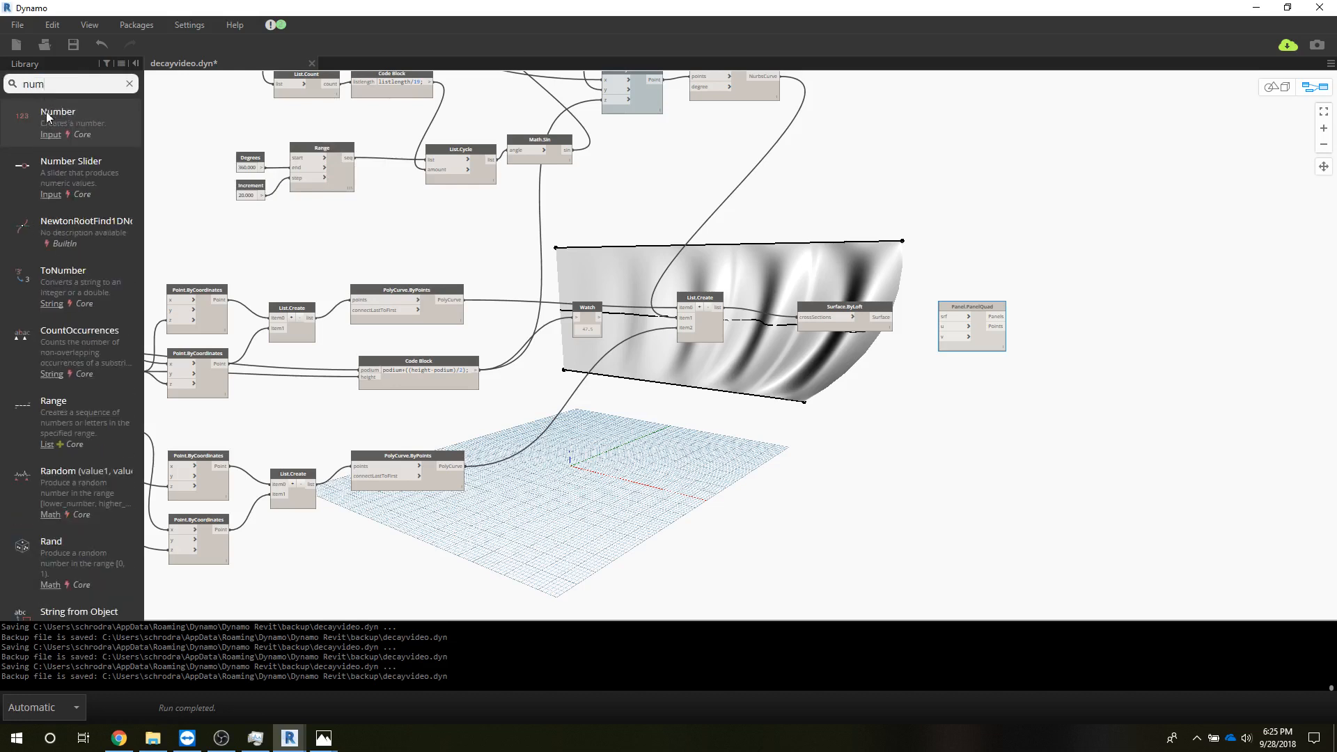
click(57, 115)
drag(720, 332, 852, 366)
click(861, 378)
click(875, 377)
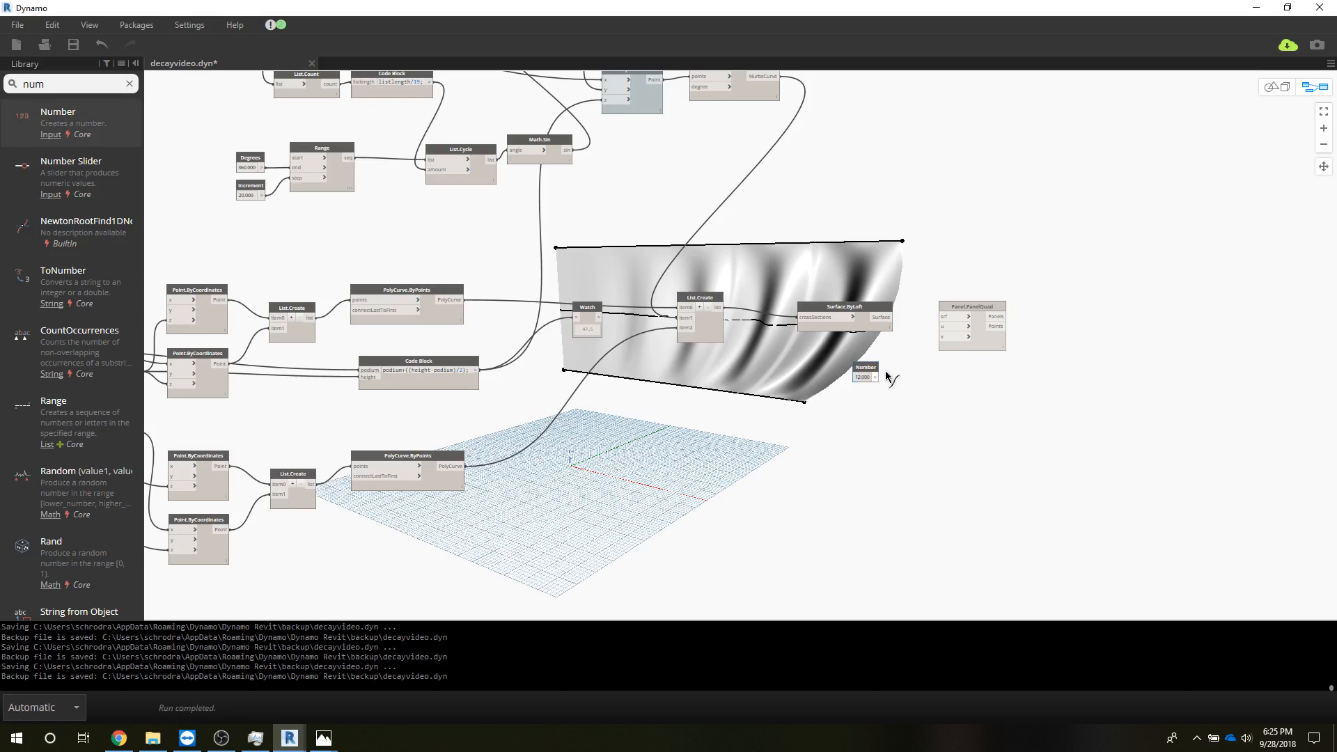
click(939, 327)
Duplicate the Number node, set the copy to 6, and connect it to PanelQuad's v input.
key(ctrl+c)
key(ctrl+v)
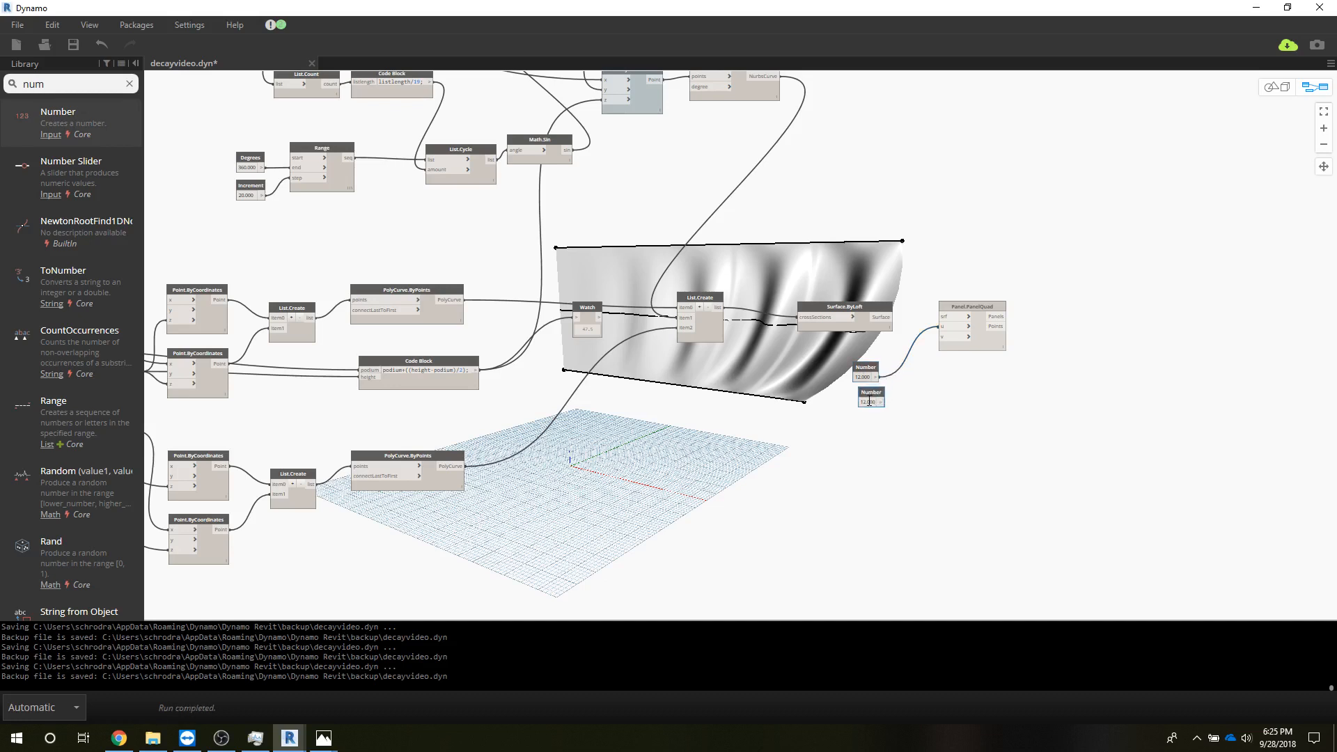
double_click(870, 401)
text(6)
click(881, 401)
click(942, 338)
Connect the Surface.ByLoft output to PanelQuad's srf input and turn off the preview of Surface.ByLoft.
click(892, 317)
click(945, 318)
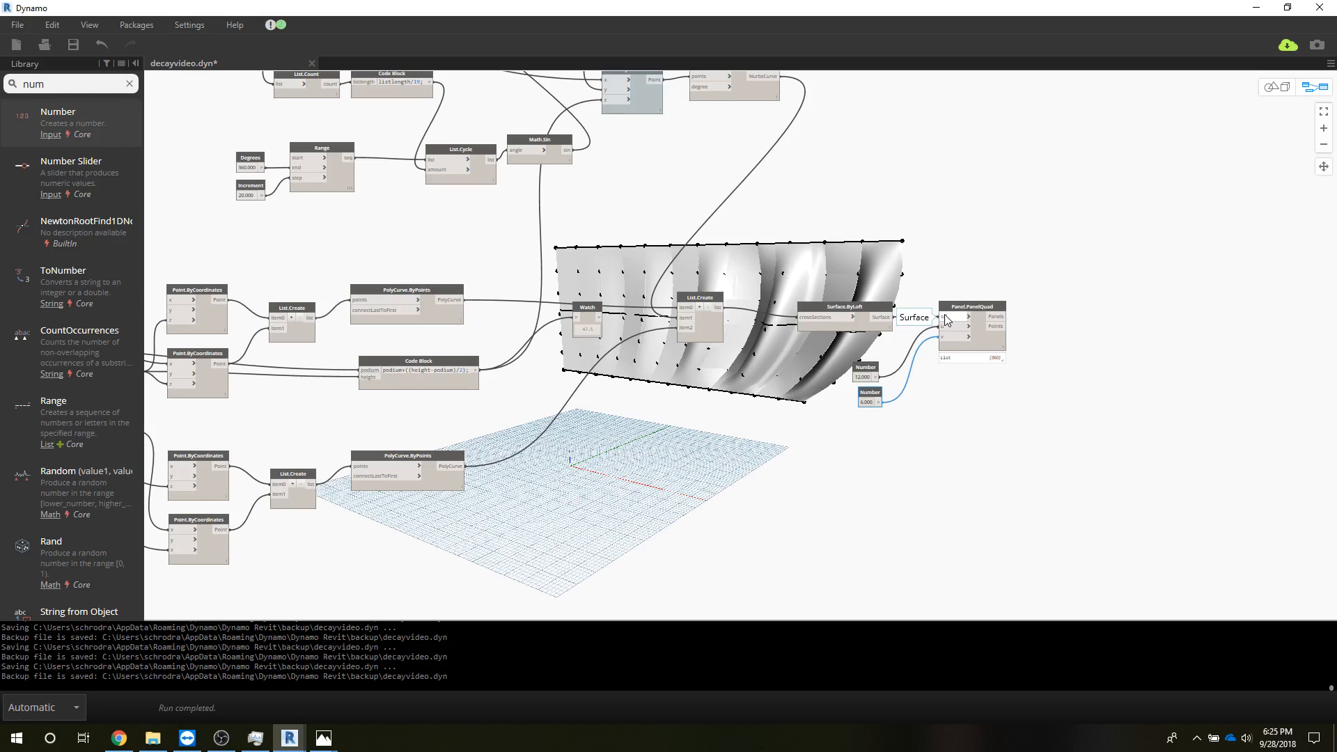
click(844, 308)
right_click(844, 310)
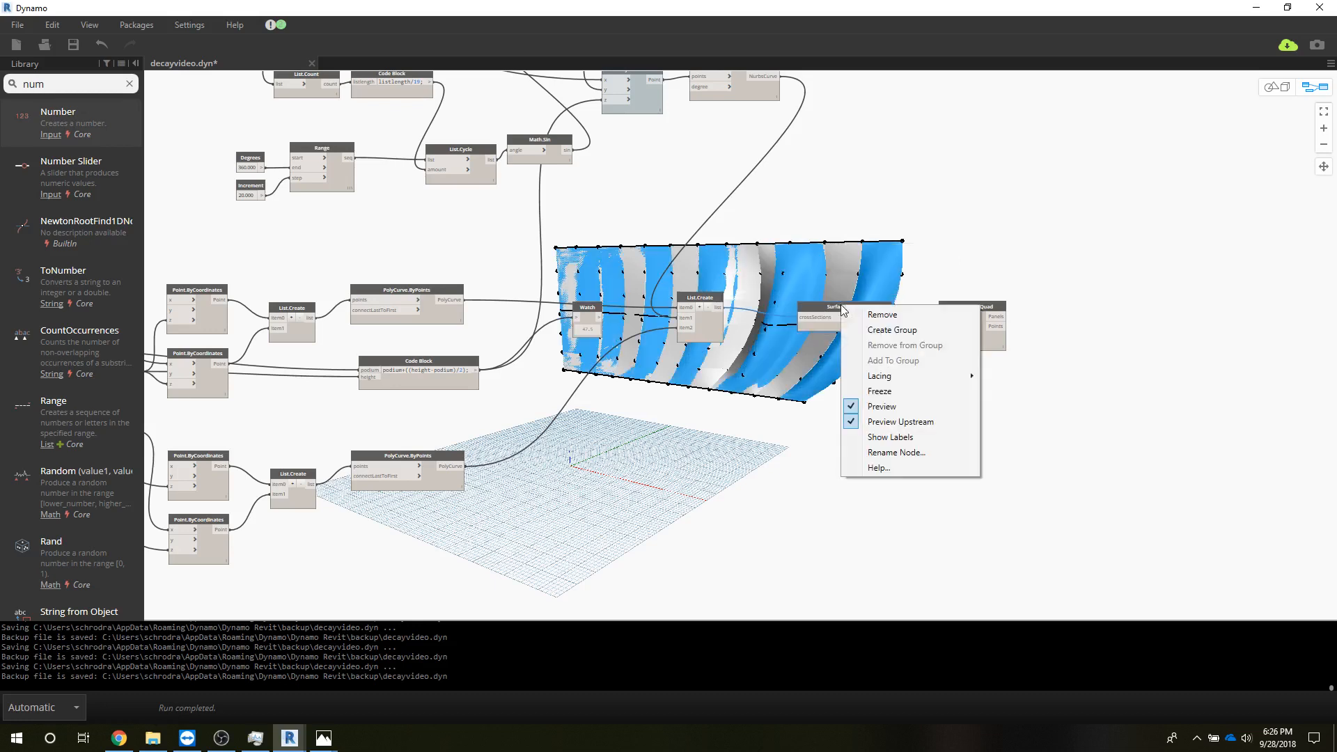
click(861, 406)
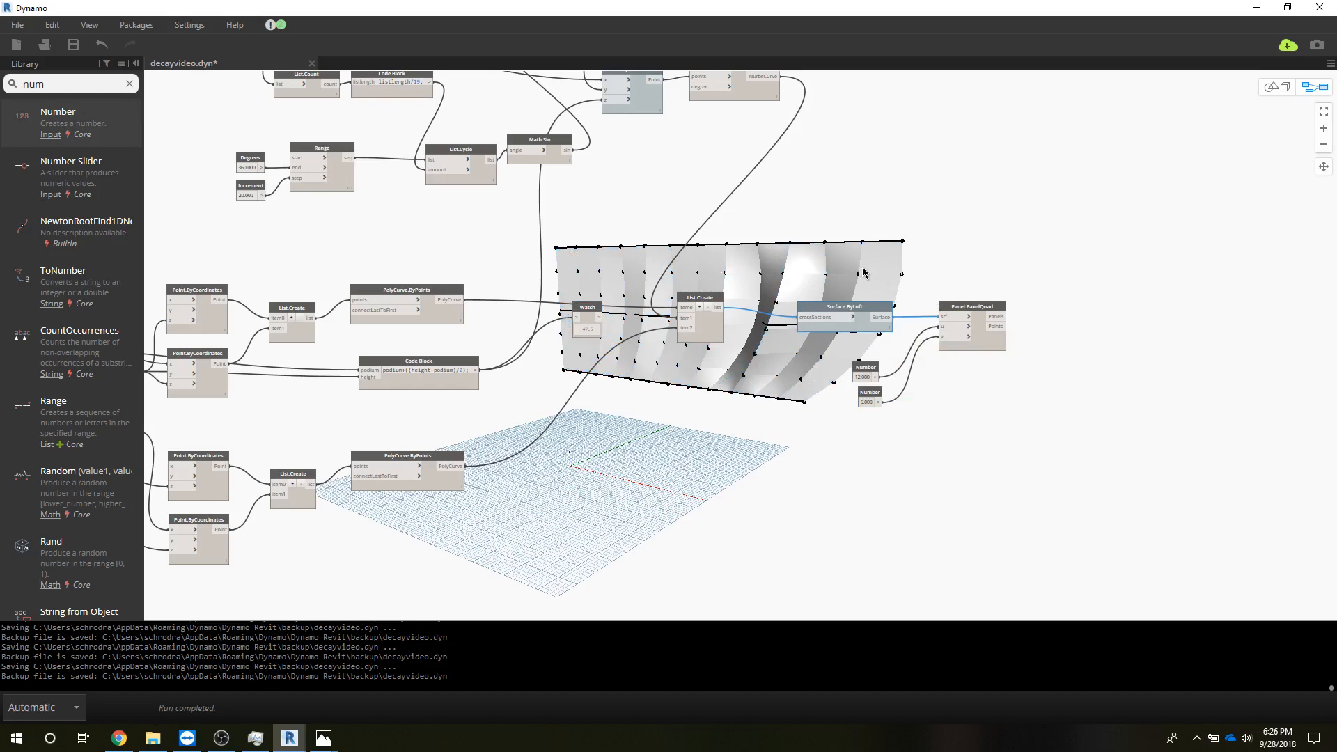
Examine the panelled facade surface up close in the 3D preview.
scroll(862, 266, up, 2)
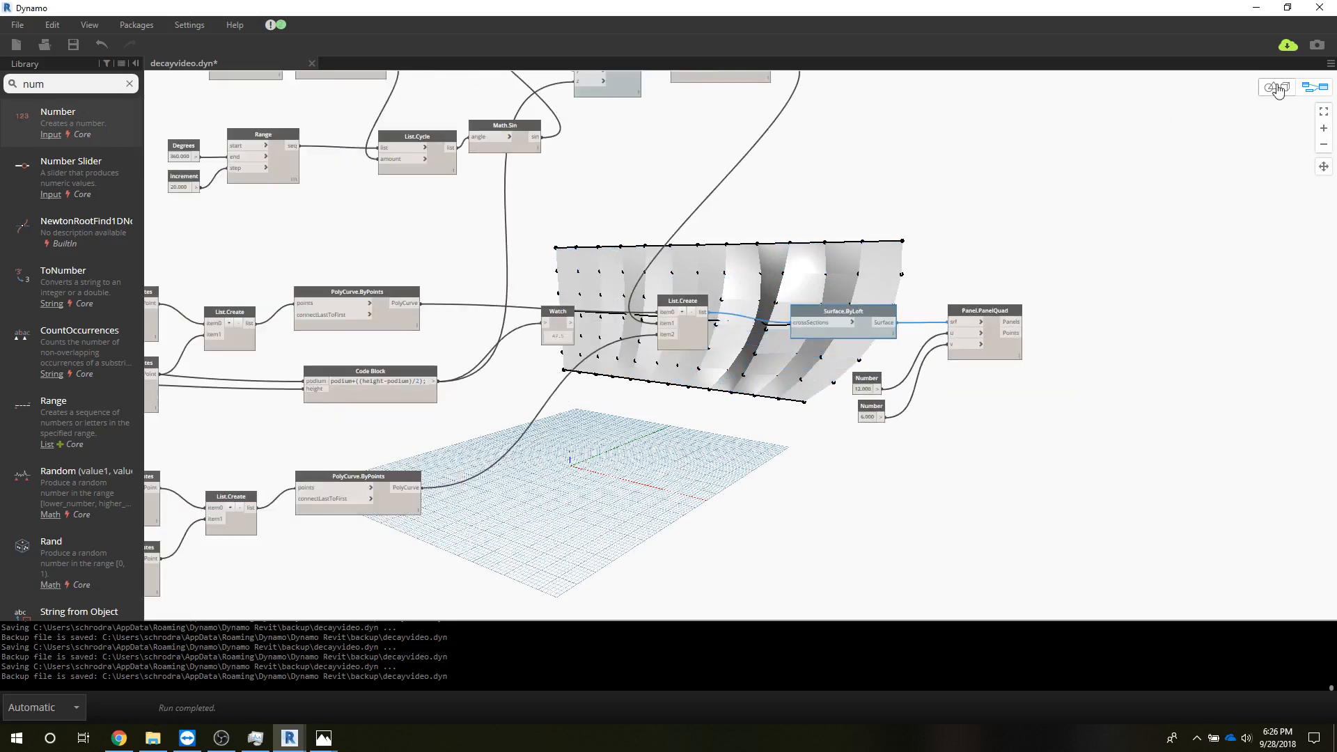
click(1279, 88)
scroll(773, 282, up, 5)
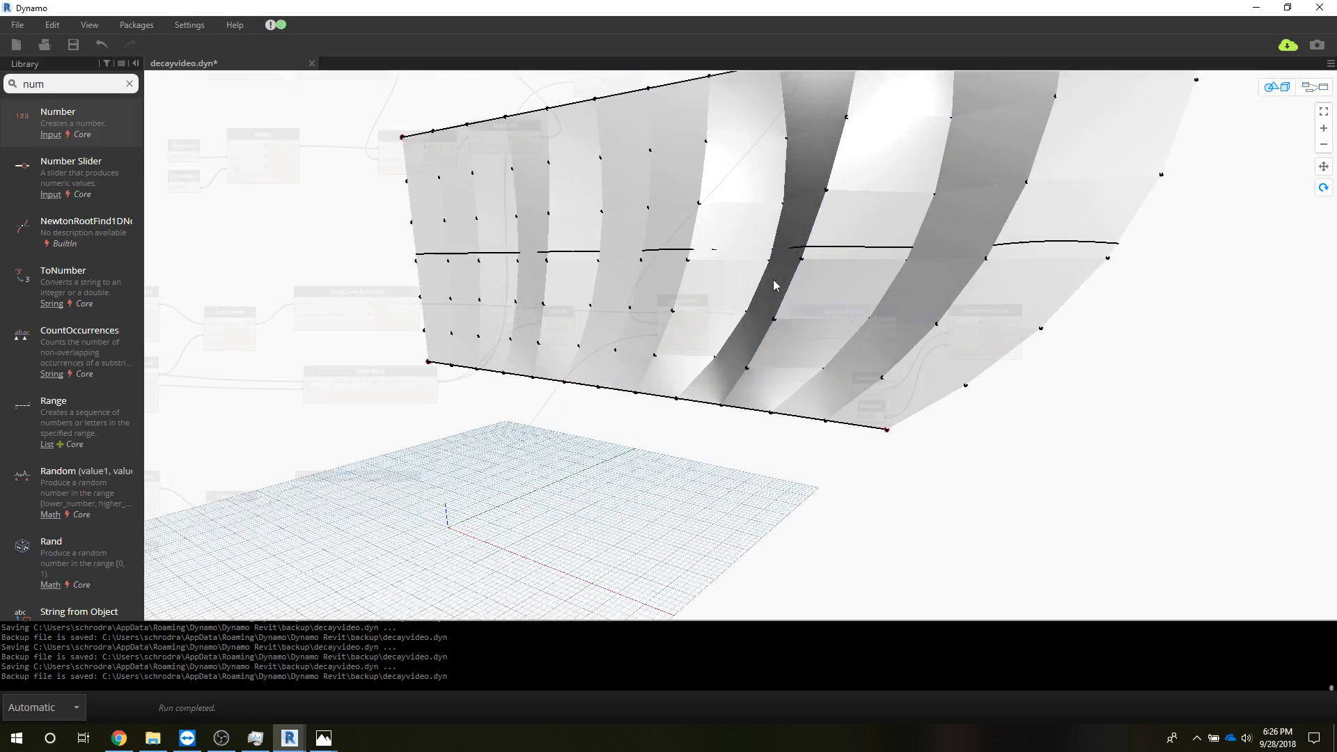
middle_drag(773, 311, 714, 473)
scroll(613, 268, down, 1)
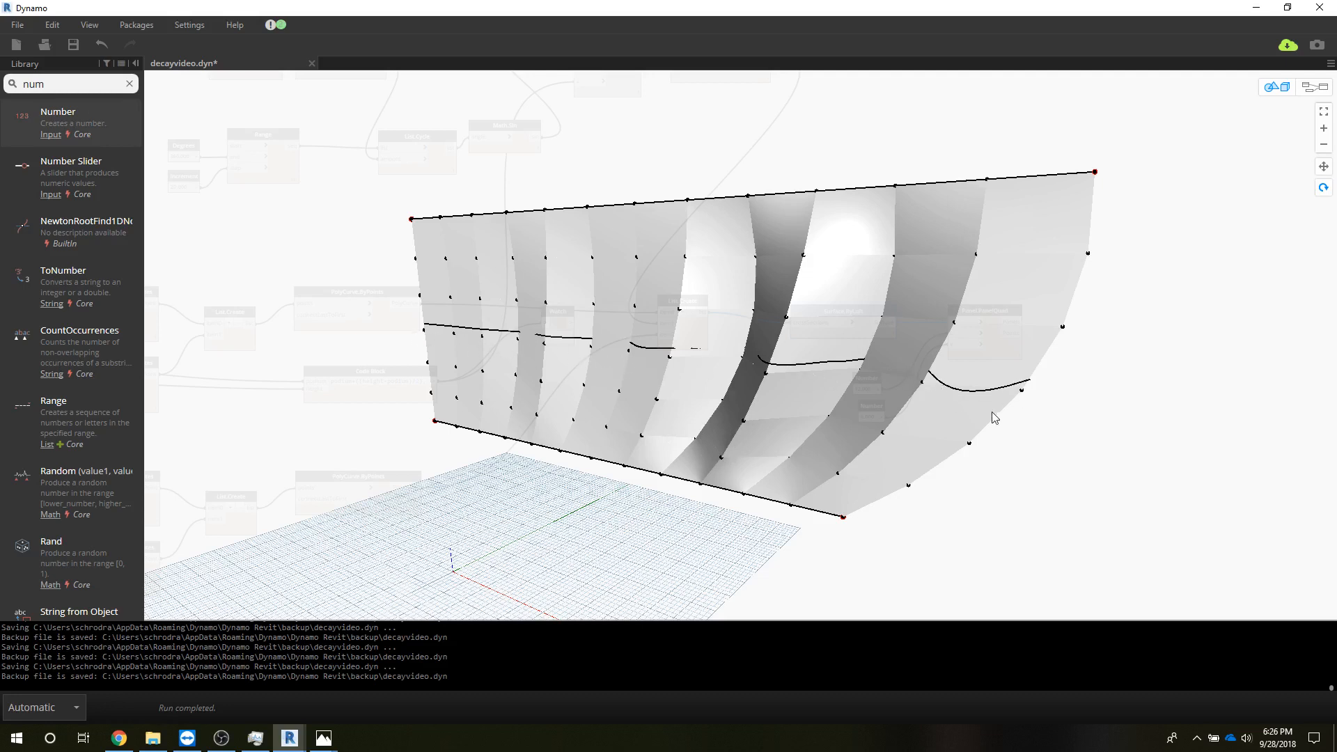
scroll(1156, 404, down, 4)
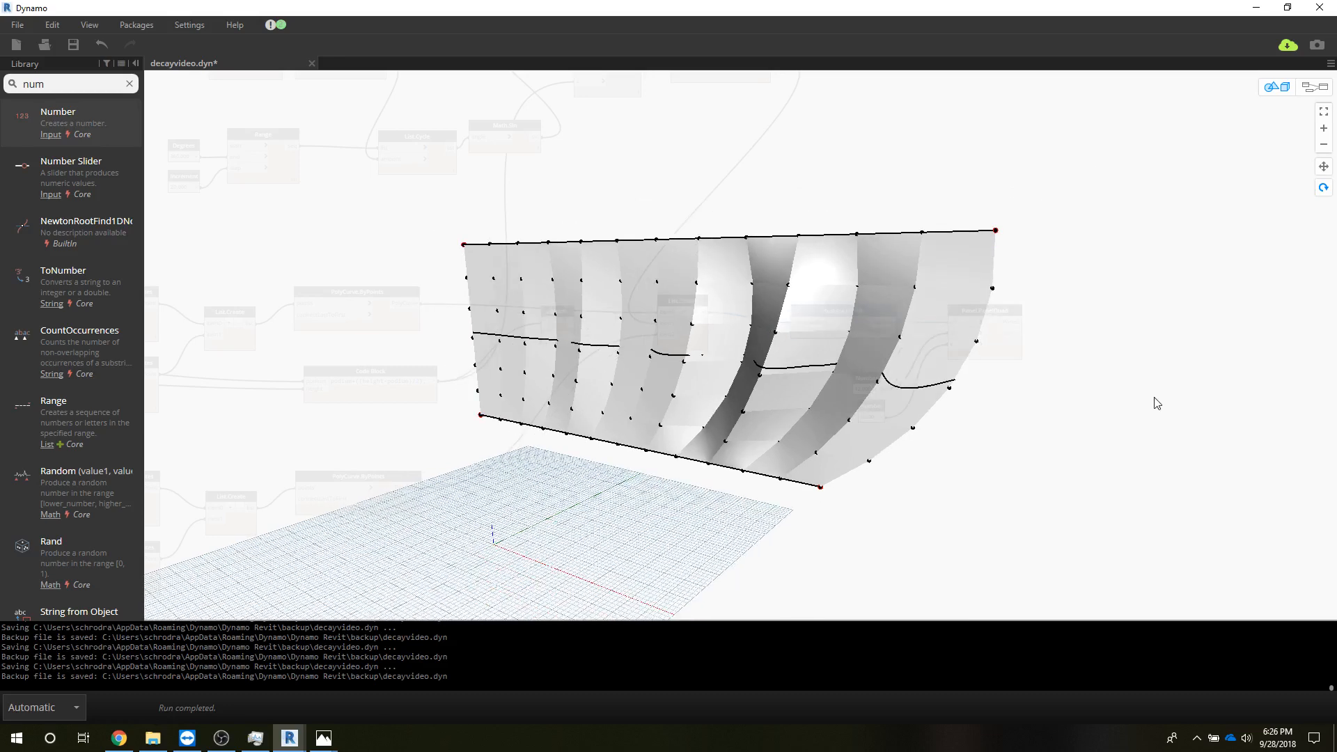
Set the Number feeding PanelQuad's u input to 36 and the v one to 12, and inspect the panels in the 3D preview.
click(1314, 95)
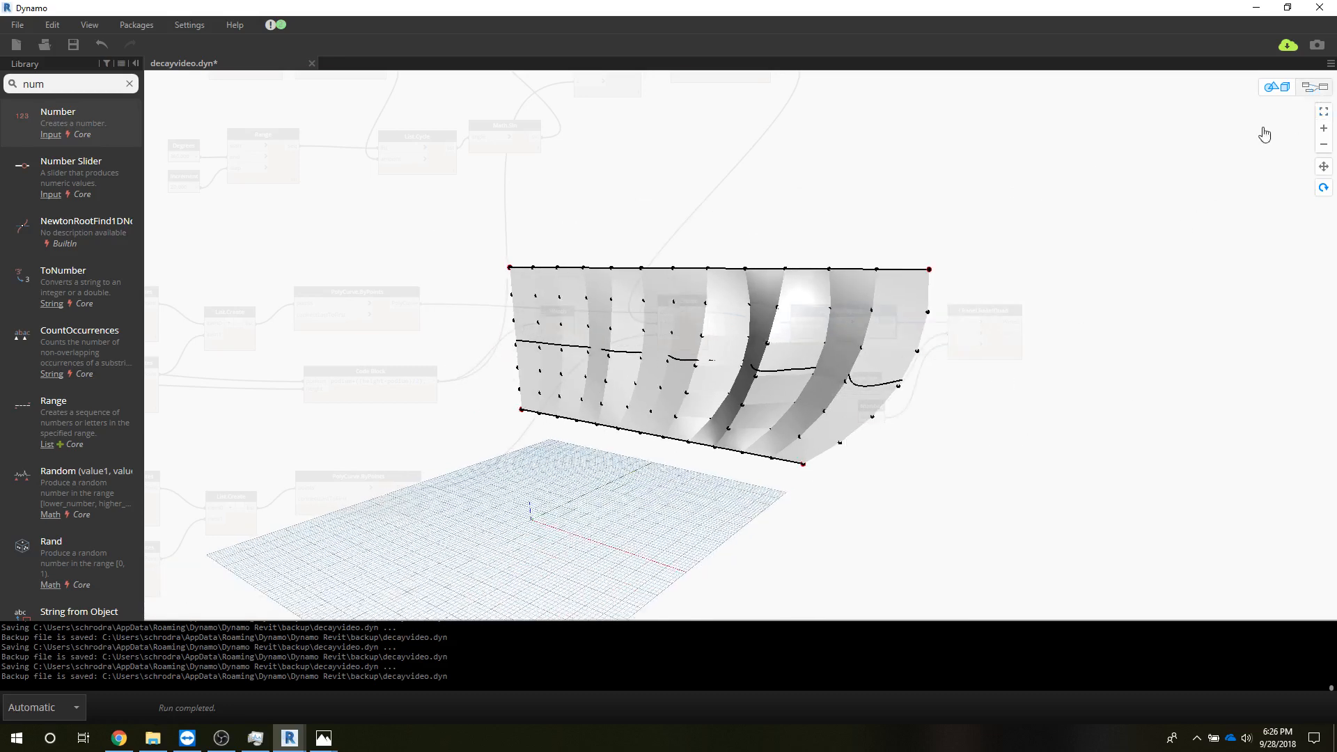
double_click(863, 389)
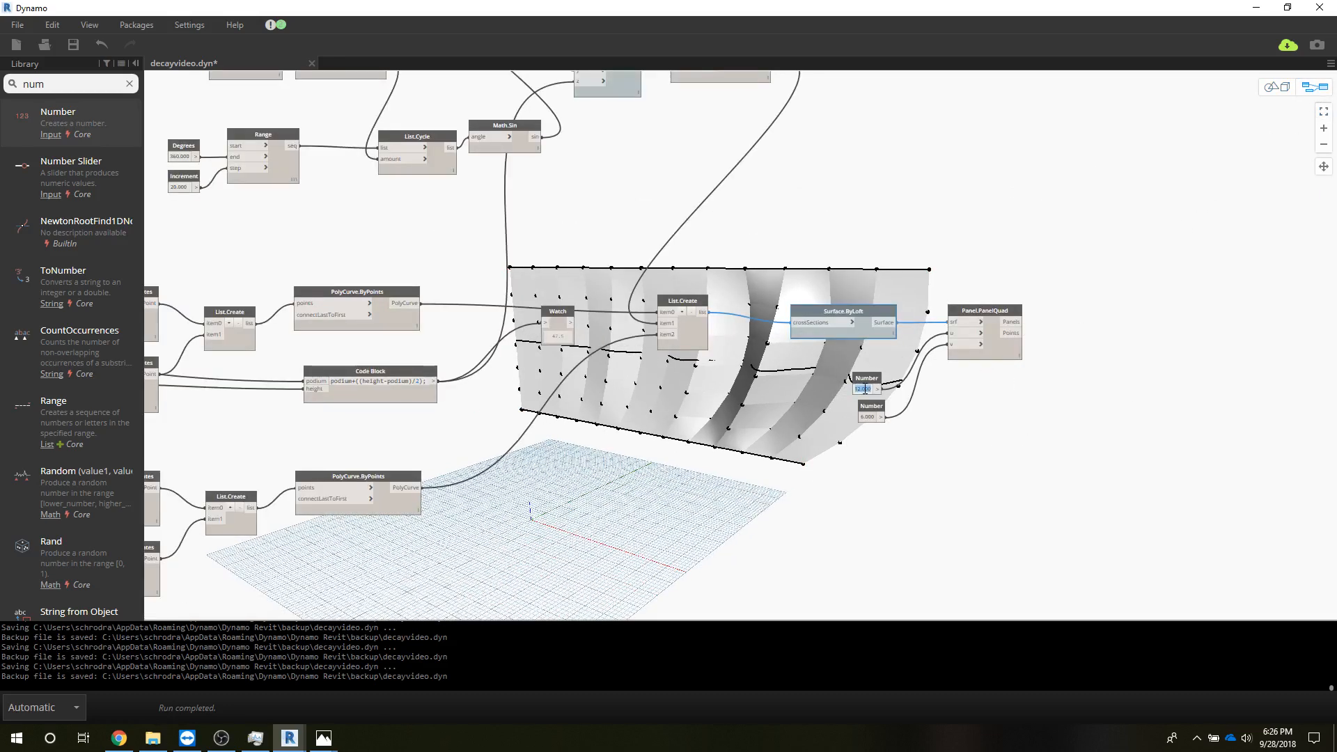
text(8)
double_click(866, 417)
click(863, 416)
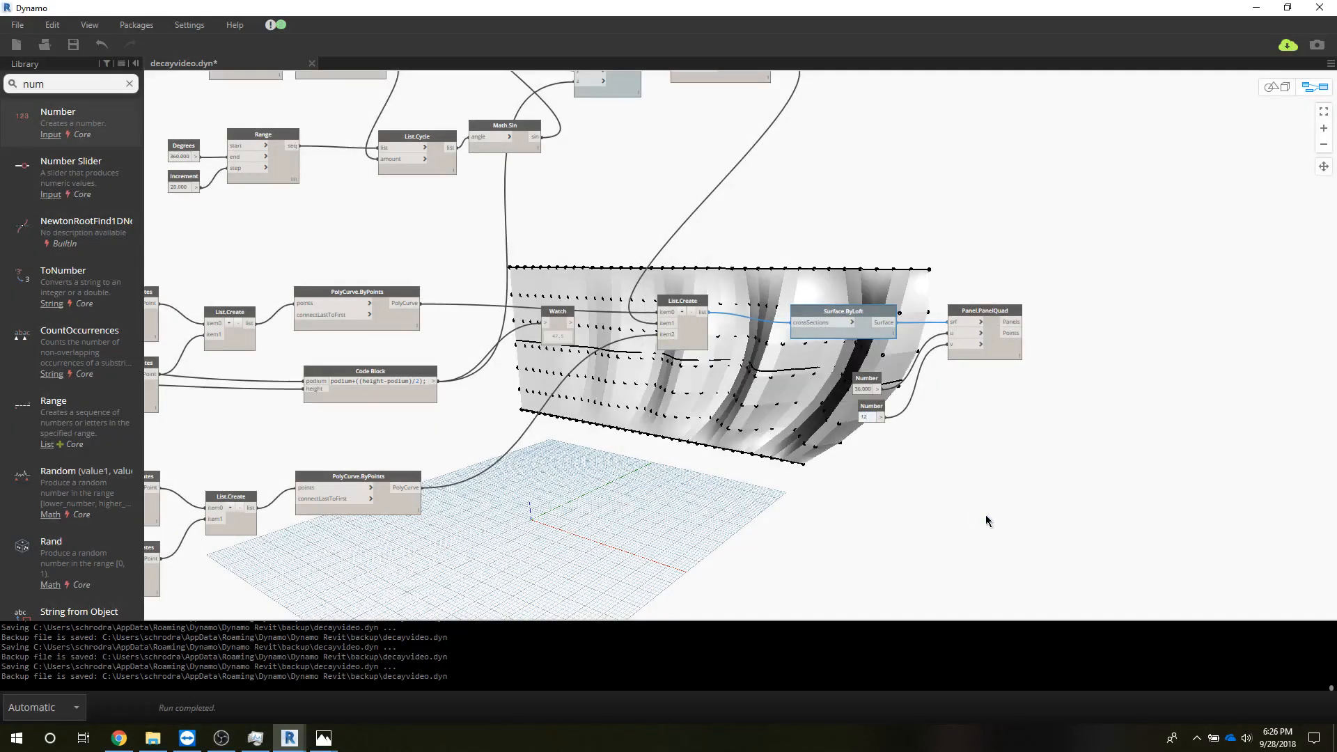
click(1277, 86)
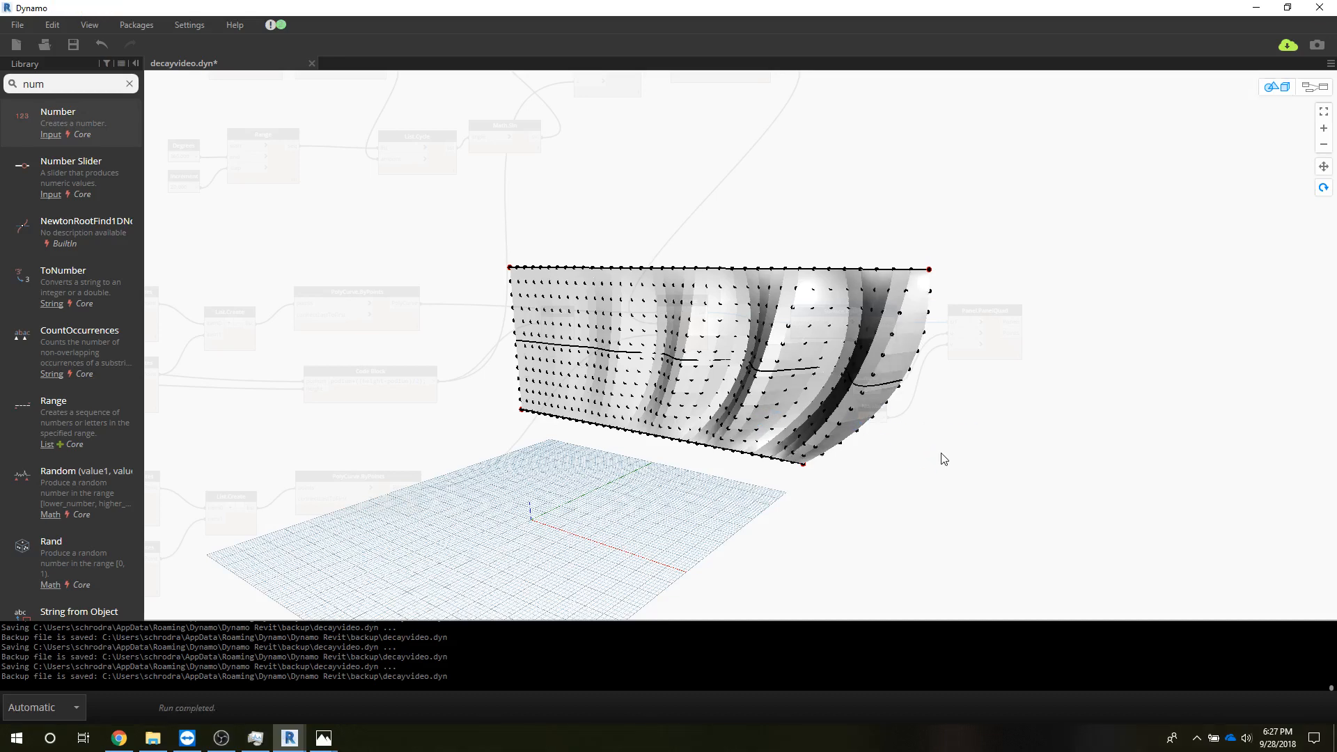
scroll(833, 402, up, 5)
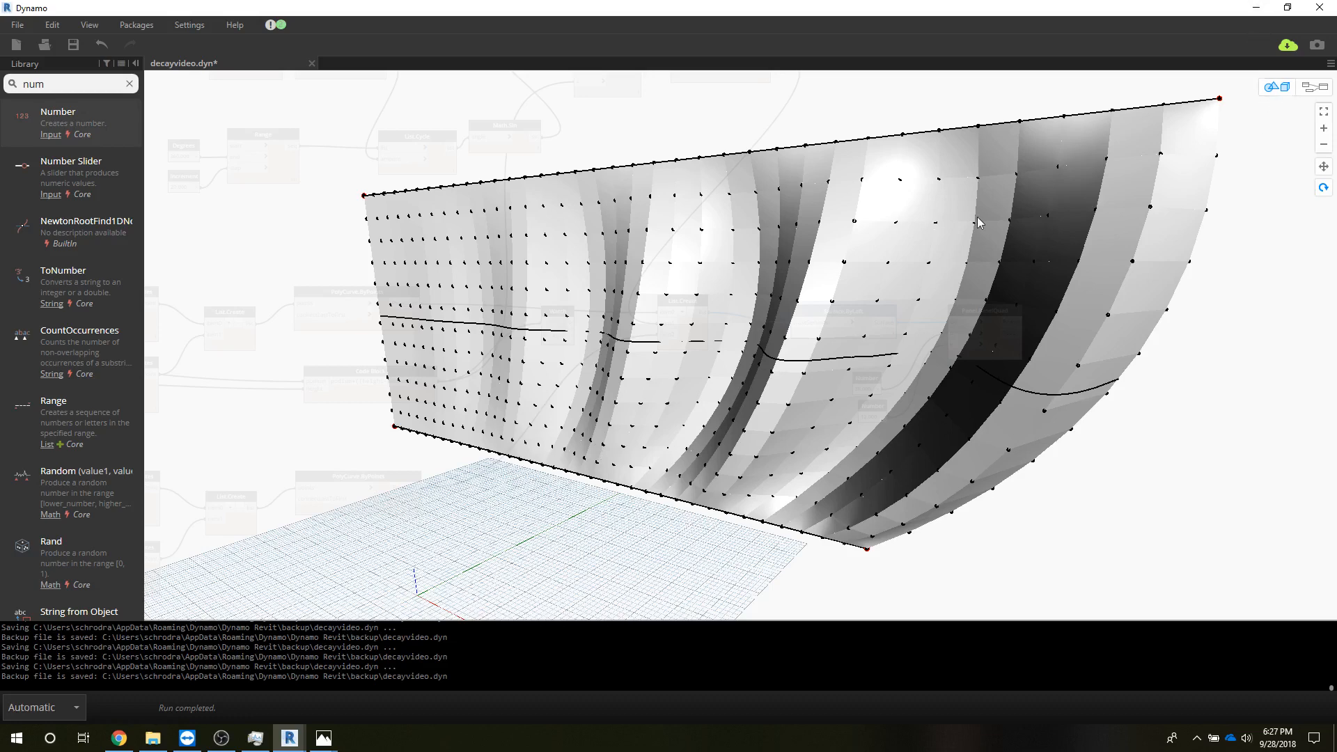
Examine the quad-panelled facade surface from several angles, including from above its top edge, in the 3D preview.
drag(788, 270, 790, 306)
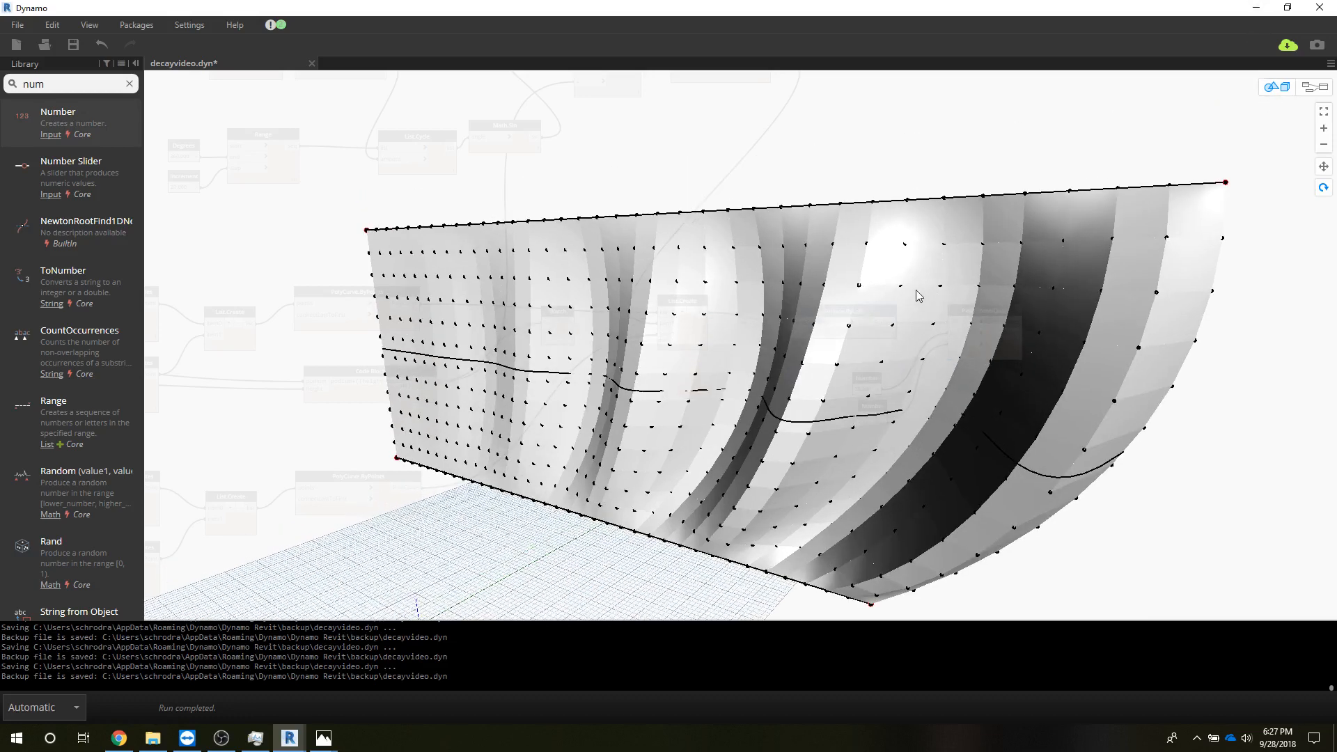
drag(818, 370, 761, 424)
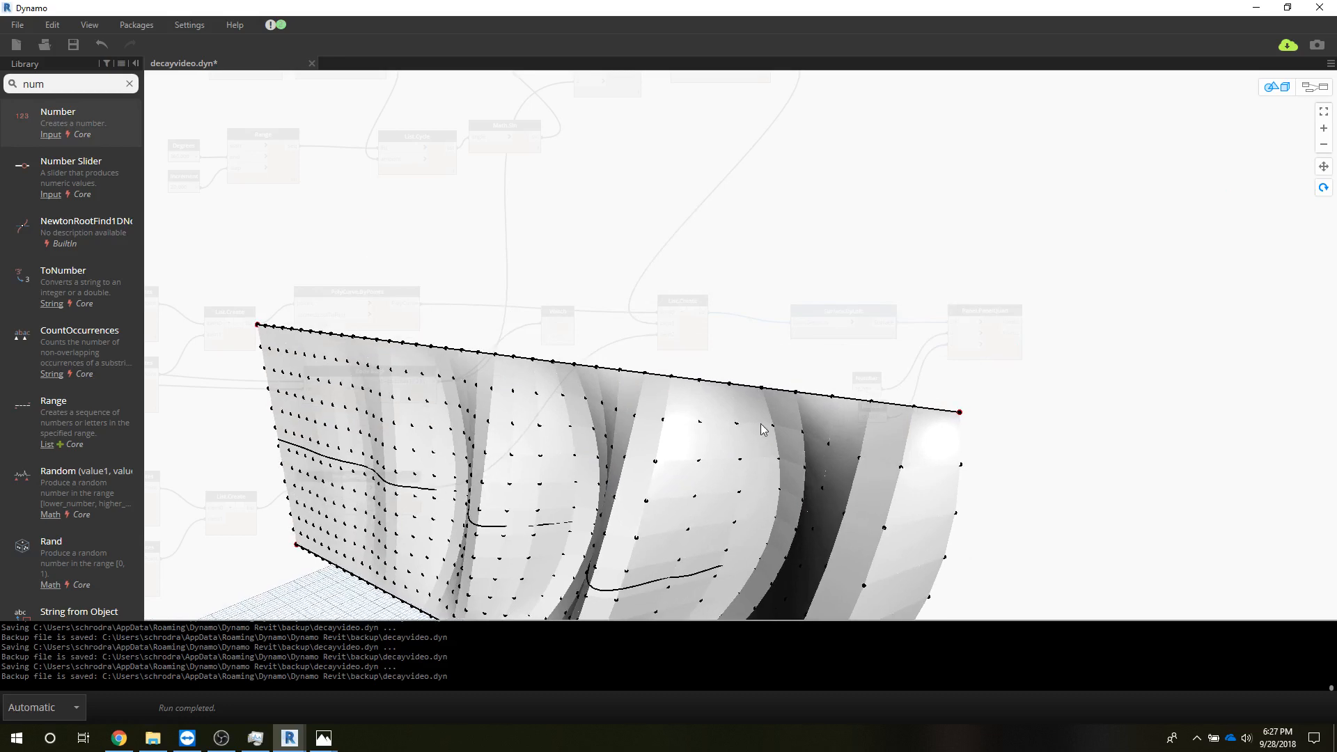
scroll(1154, 243, down, 1)
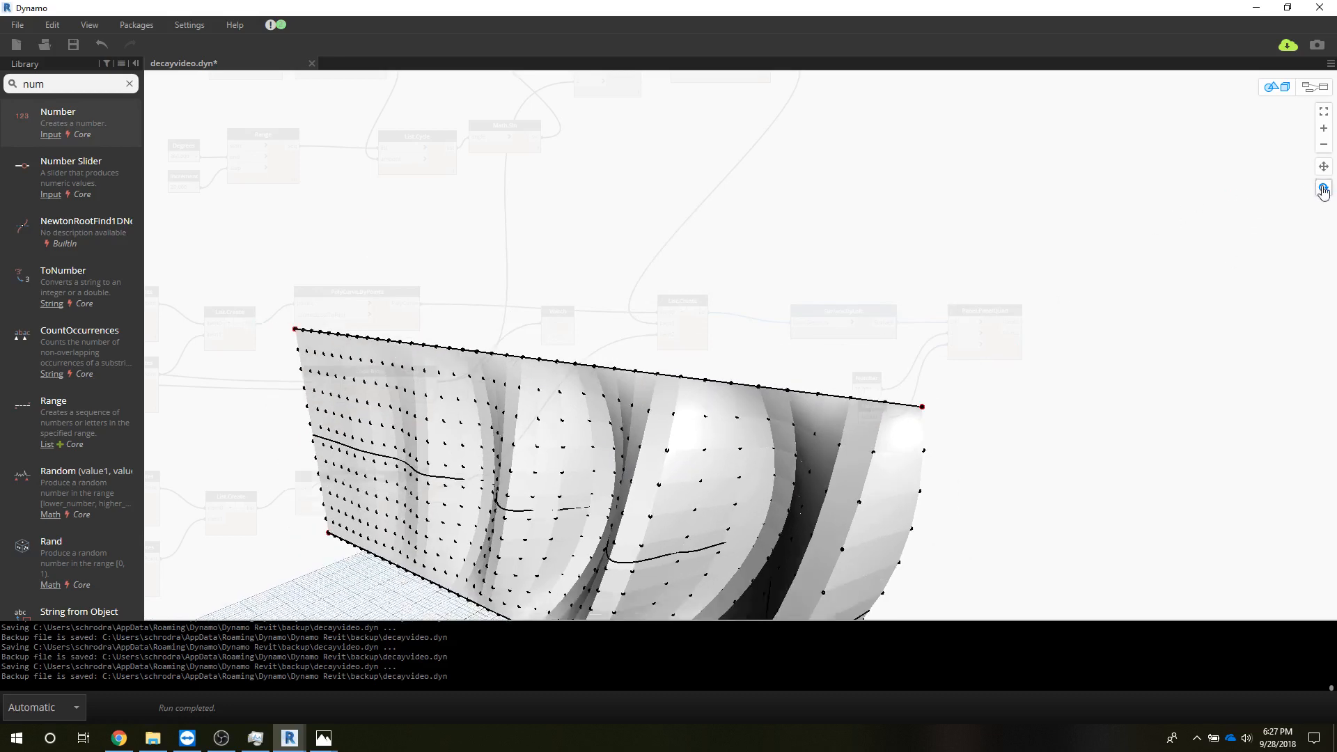
mouse_move(621, 509)
mouse_down()
mouse_move(600, 546)
mouse_move(619, 531)
mouse_move(534, 482)
mouse_move(608, 525)
mouse_move(603, 514)
mouse_move(641, 505)
mouse_move(622, 466)
mouse_move(574, 465)
mouse_move(556, 488)
mouse_move(584, 503)
mouse_move(626, 498)
mouse_up()
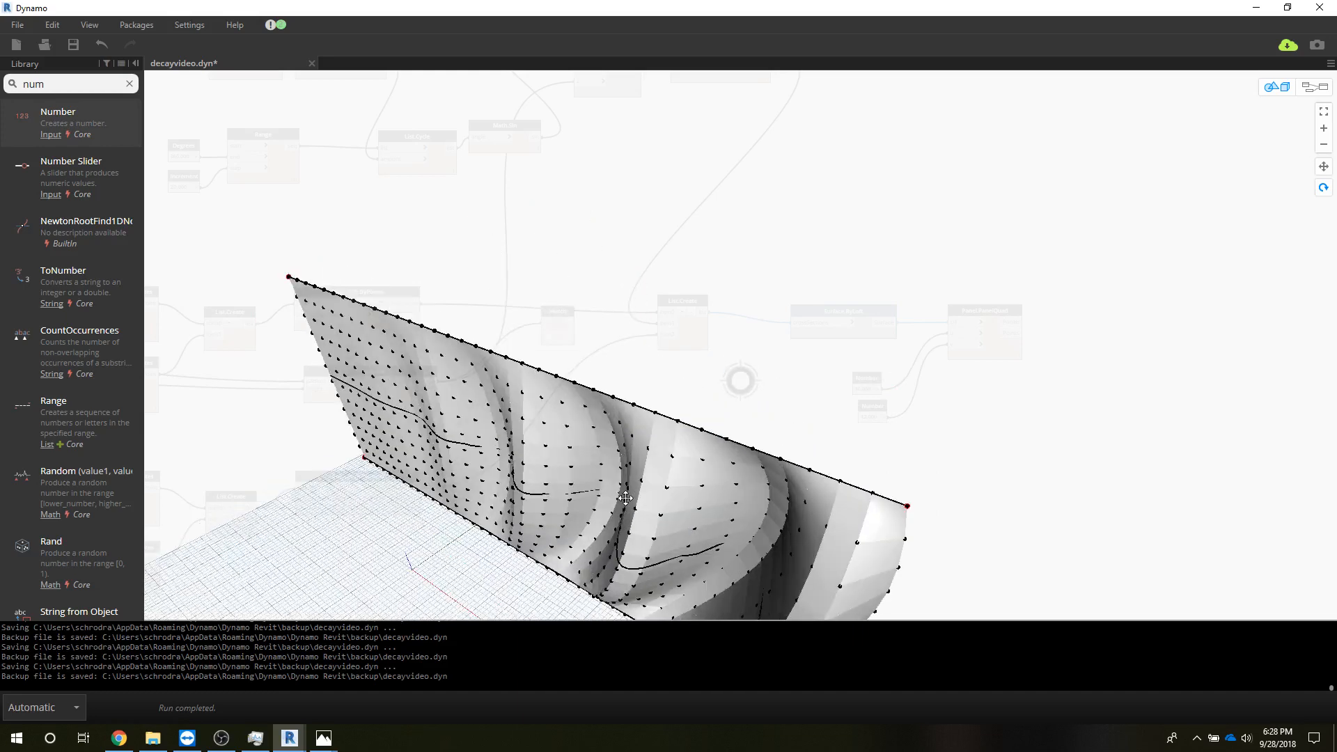
Return to navigating the node graph and select the Watch node connected to the podium height Code Block.
click(1314, 86)
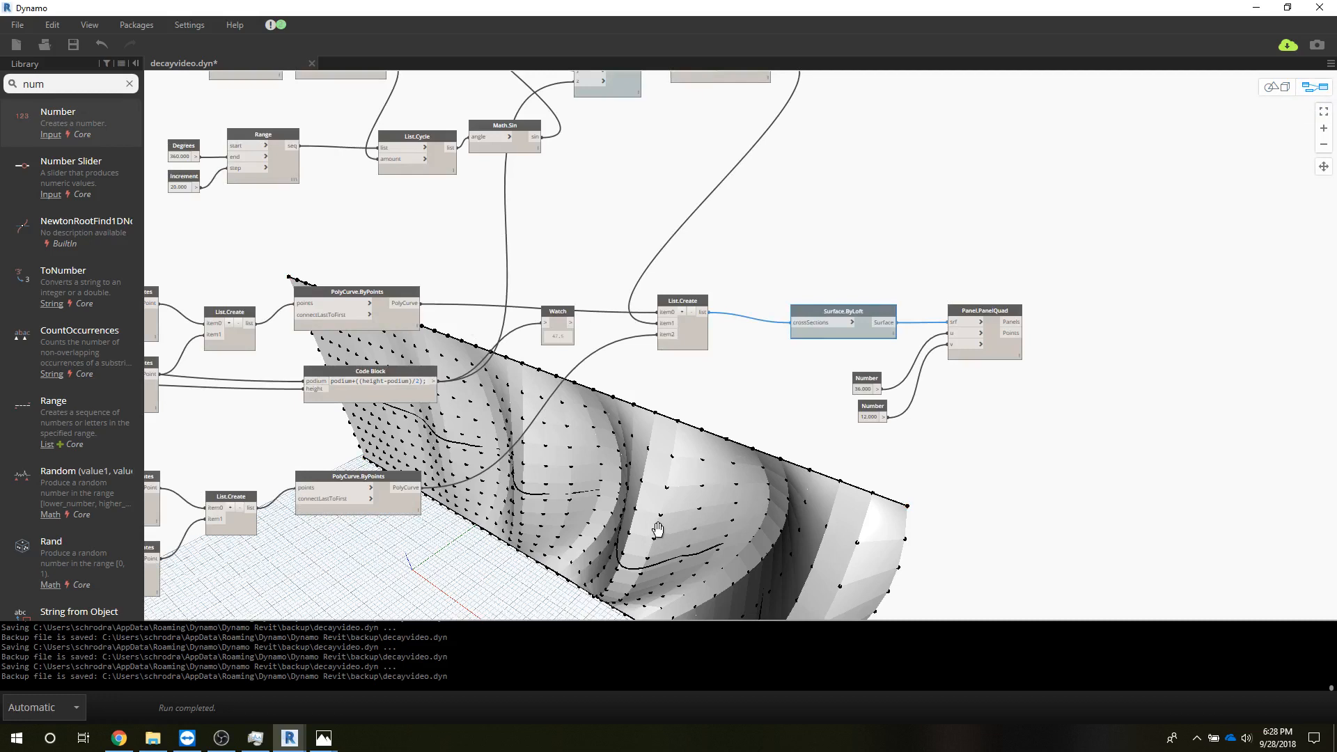
click(555, 340)
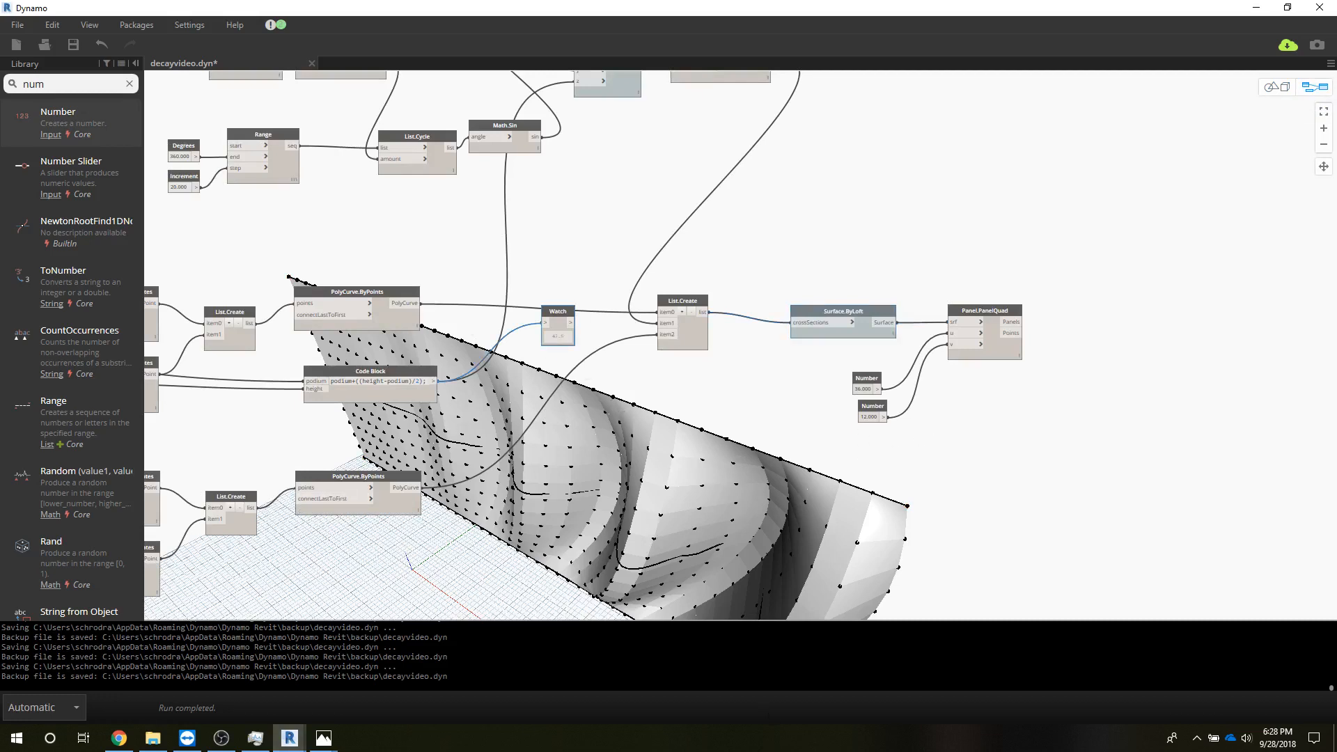